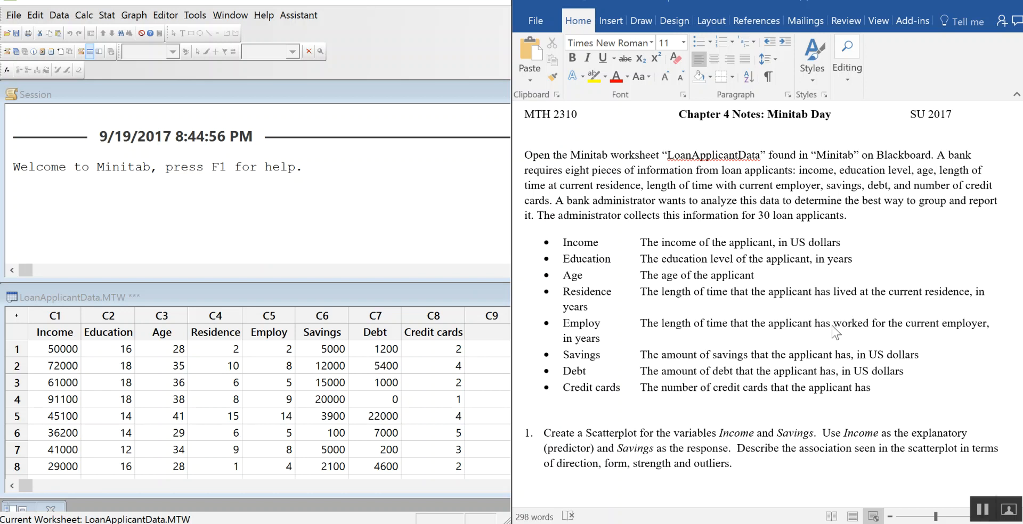
Step: Start an indented answer line below question 1 in the Chapter 4 notes document
scroll(834, 331, down, 5)
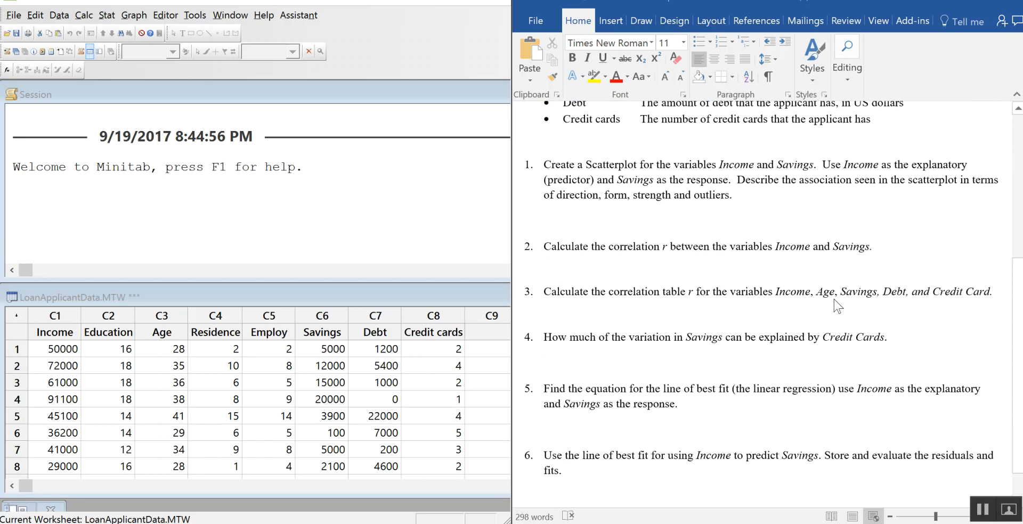
click(562, 220)
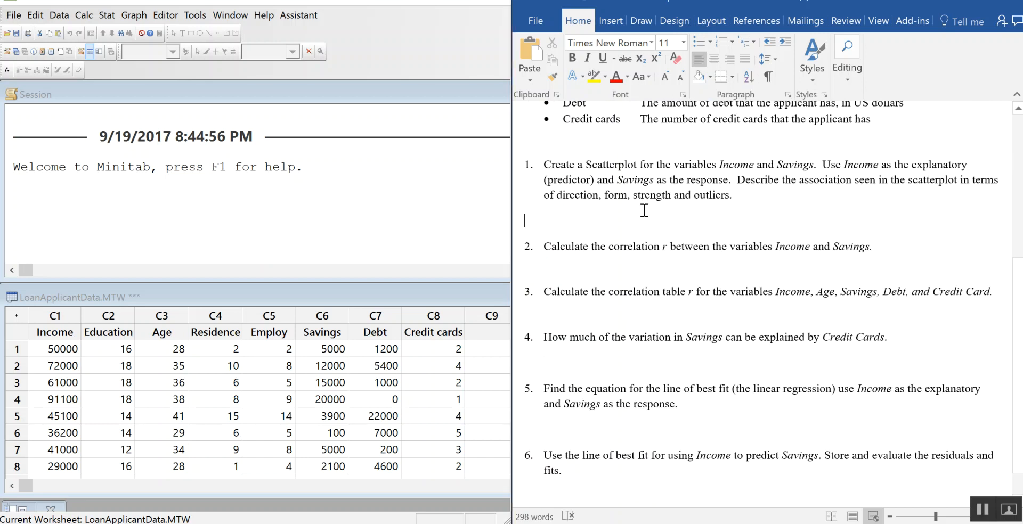
key(Tab)
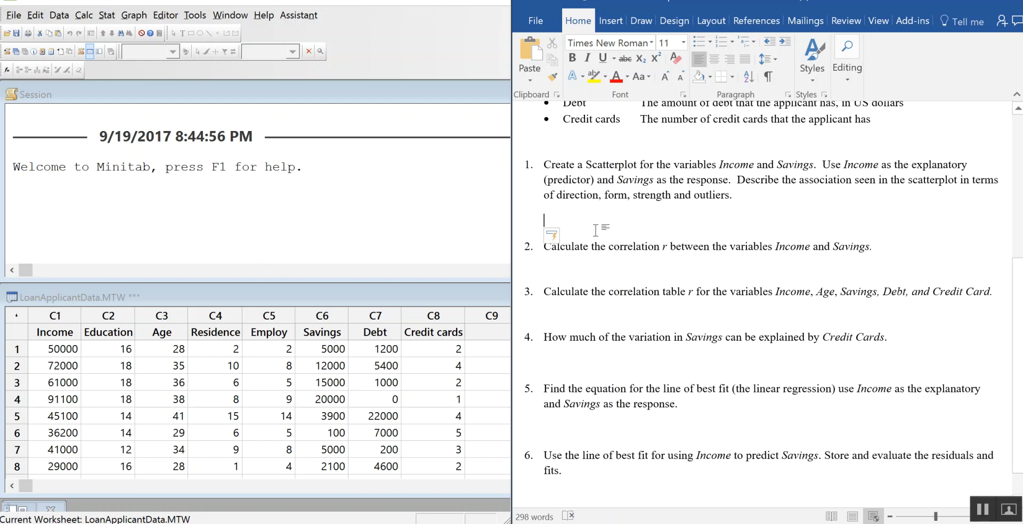
Step: Switch to Minitab and create a simple scatterplot with Savings as the Y variable and Income as the X variable
click(134, 15)
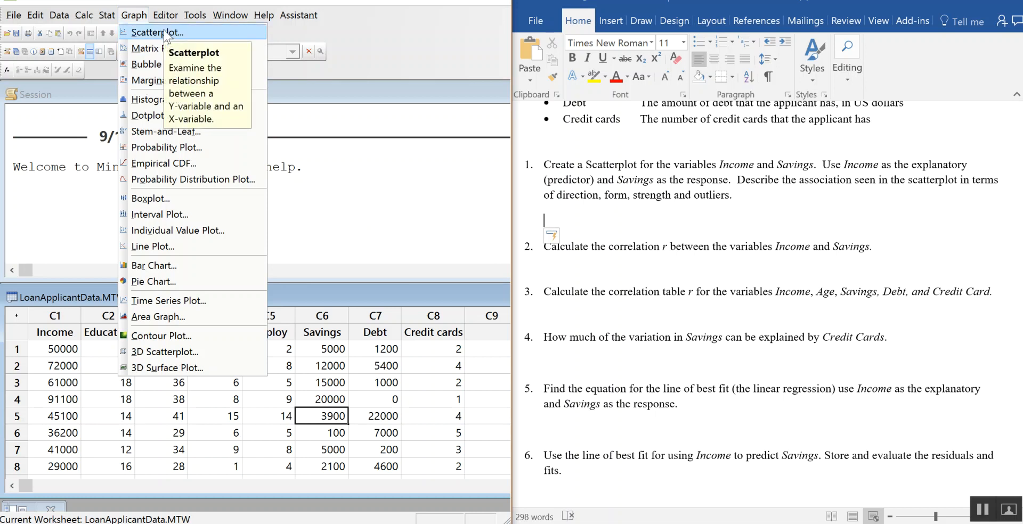
click(164, 32)
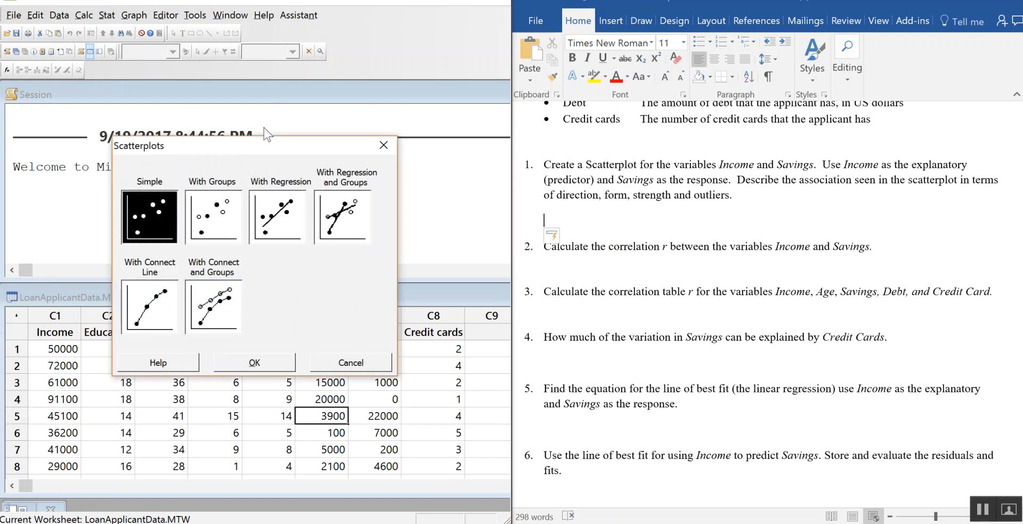
drag(266, 143, 255, 96)
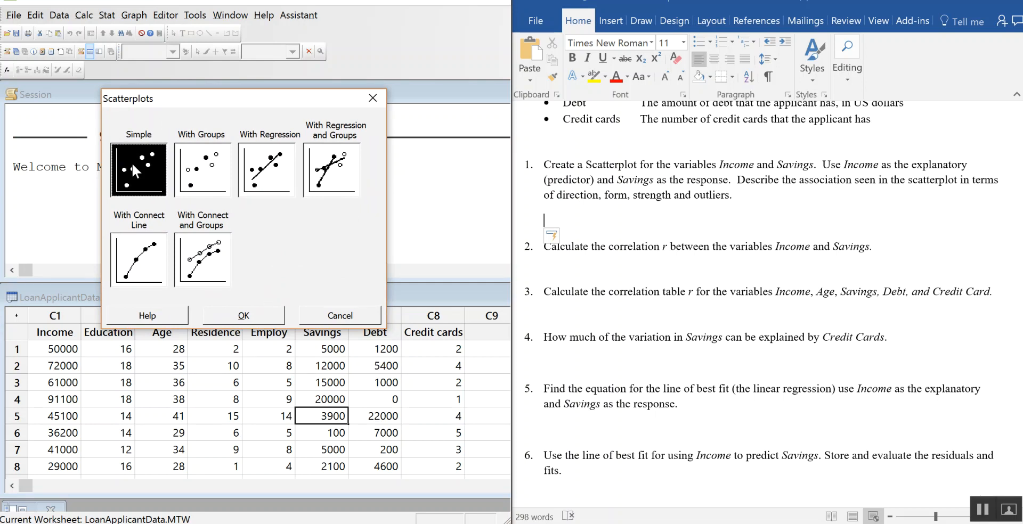
click(257, 314)
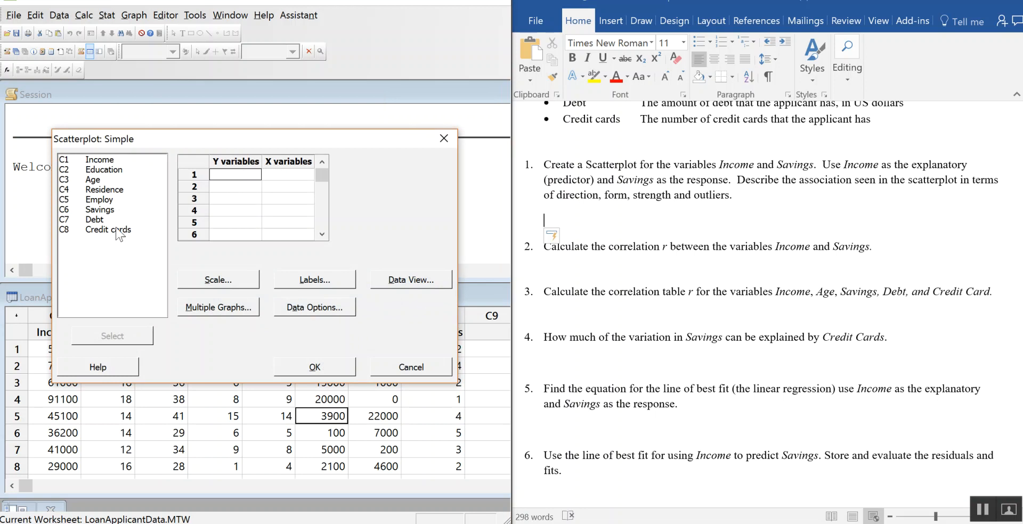
double_click(106, 210)
double_click(133, 159)
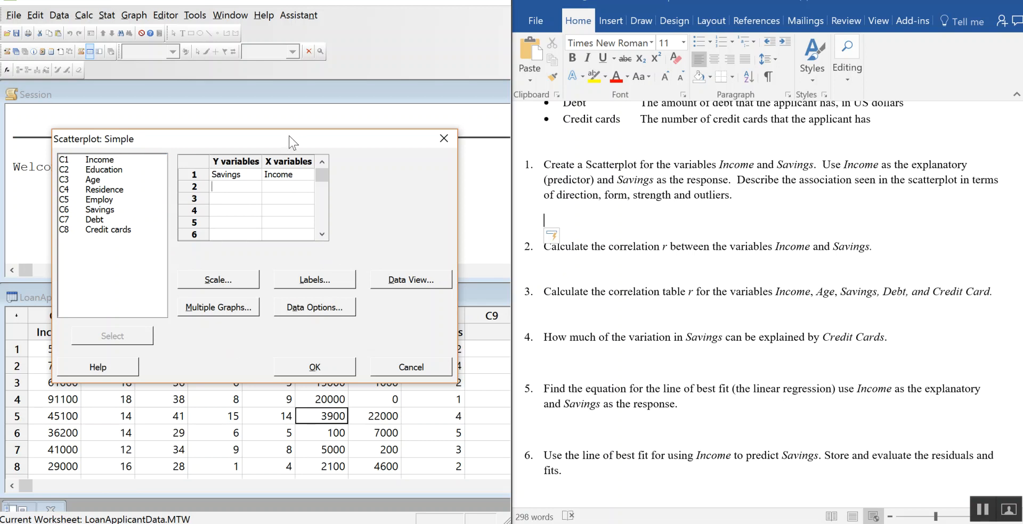
drag(289, 136, 268, 93)
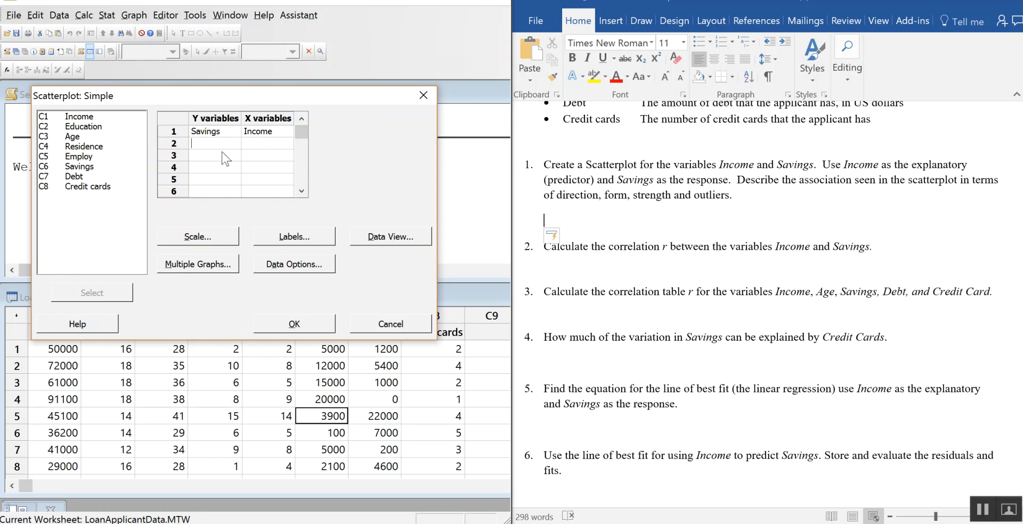
click(319, 326)
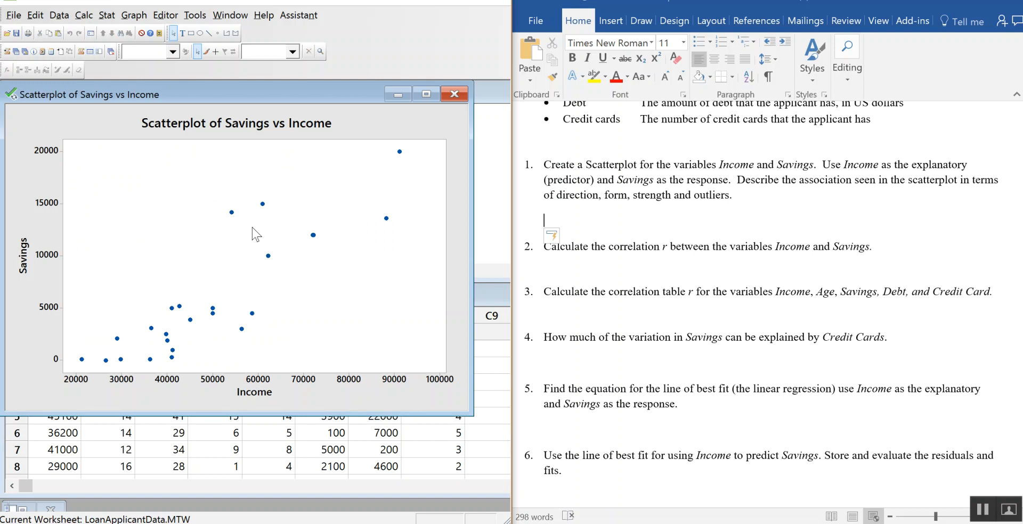
Step: Copy the Savings vs Income scatterplot into the Word notes below question 1 and add an empty line beneath it
right_click(60, 115)
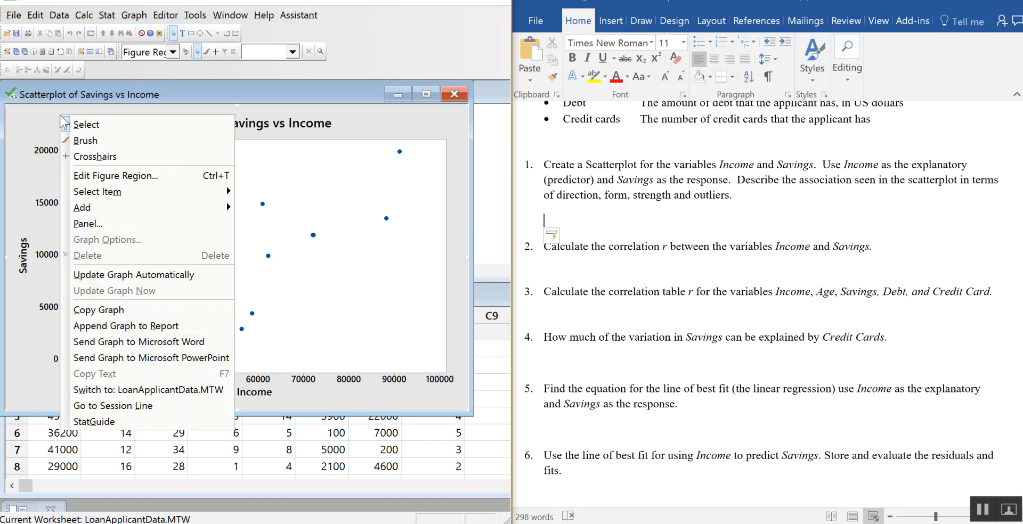
click(29, 114)
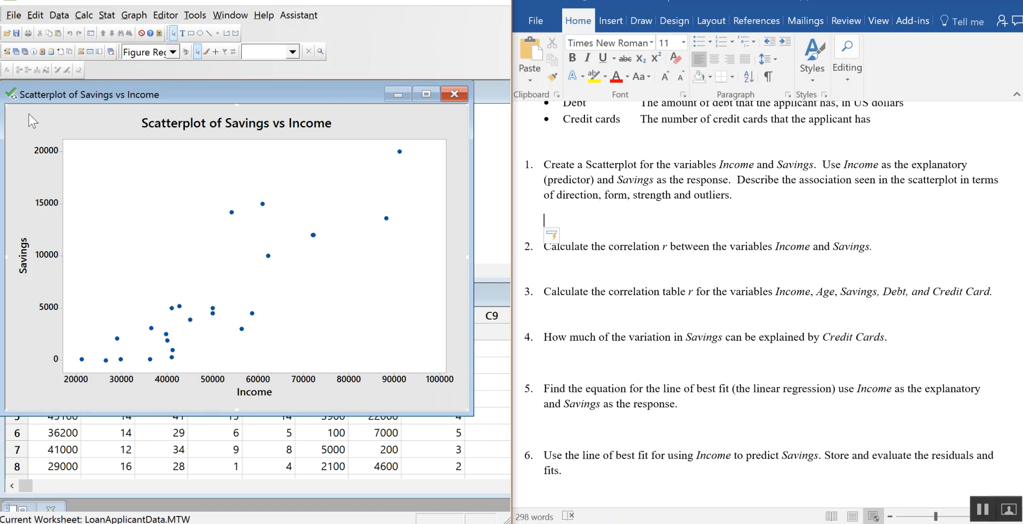
right_click(34, 114)
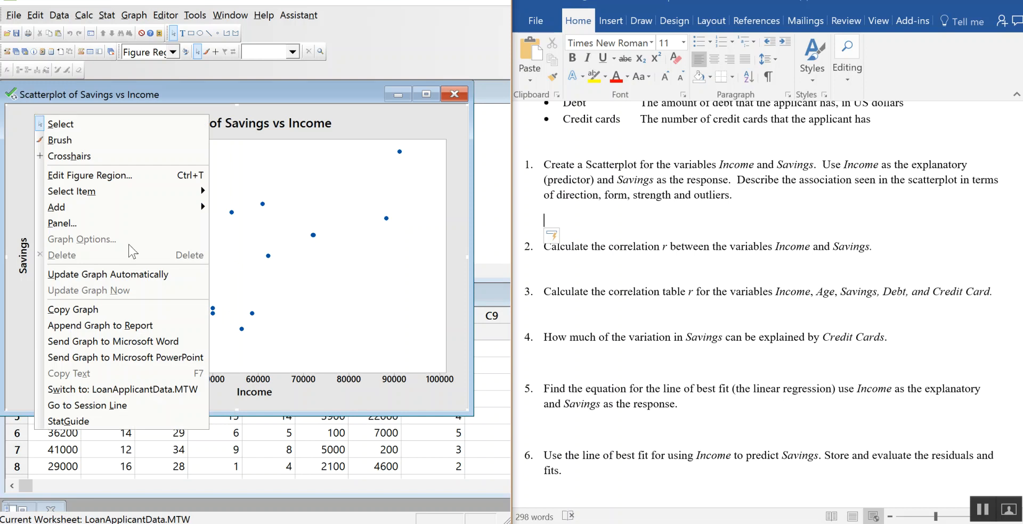
click(143, 302)
click(607, 221)
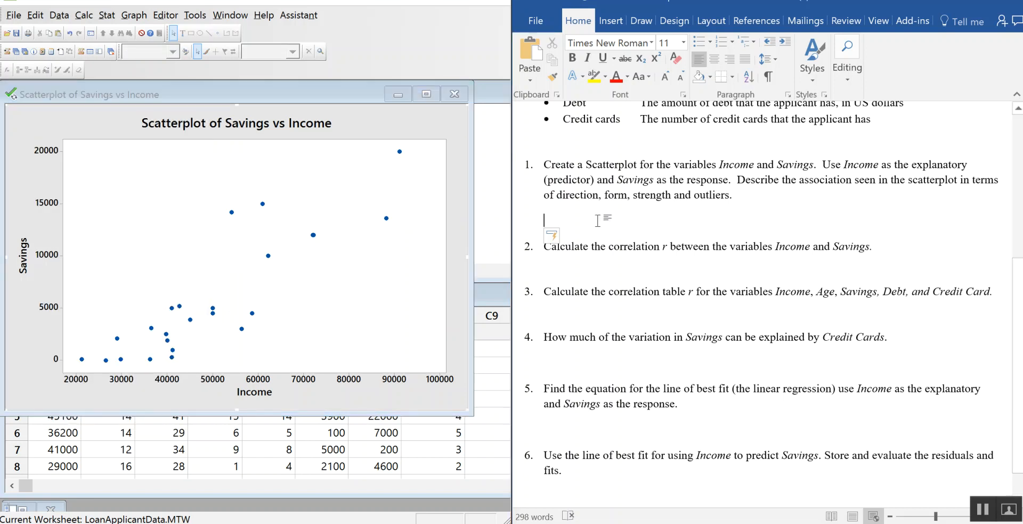
right_click(600, 220)
click(627, 286)
scroll(788, 292, down, 4)
click(1008, 414)
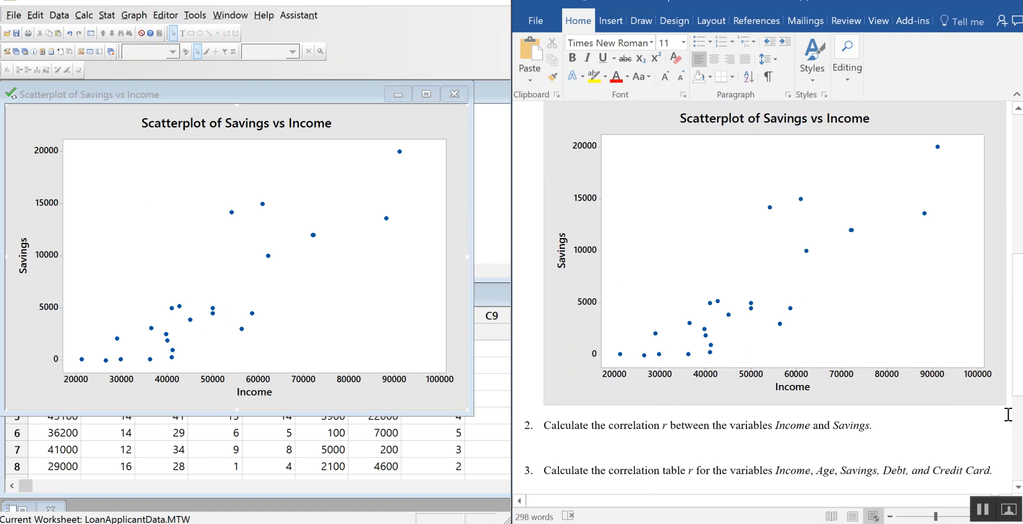
key(Return)
Step: Below the pasted scatterplot, write the answer "Linear, Positive, No Outliers, Moderate." at font size 12
scroll(1002, 413, up, 3)
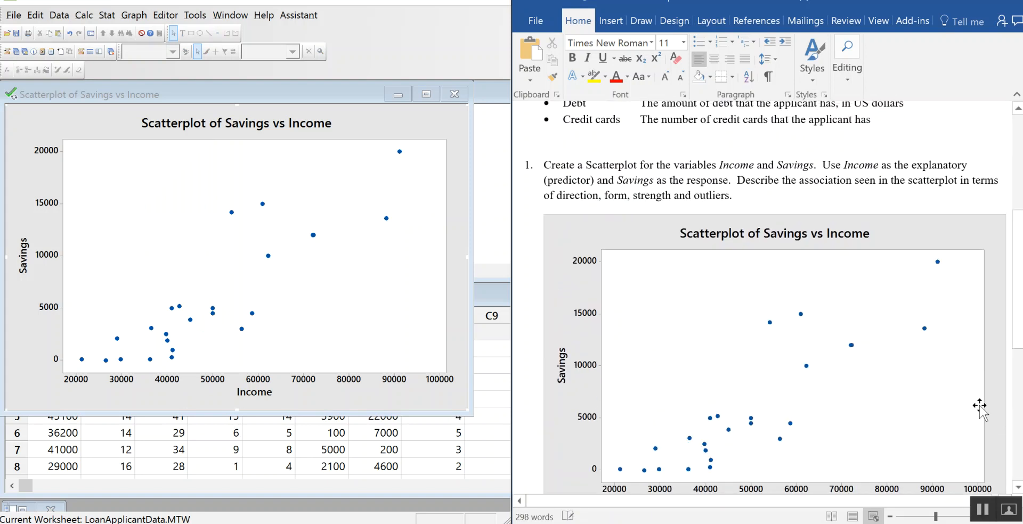
scroll(969, 388, down, 1)
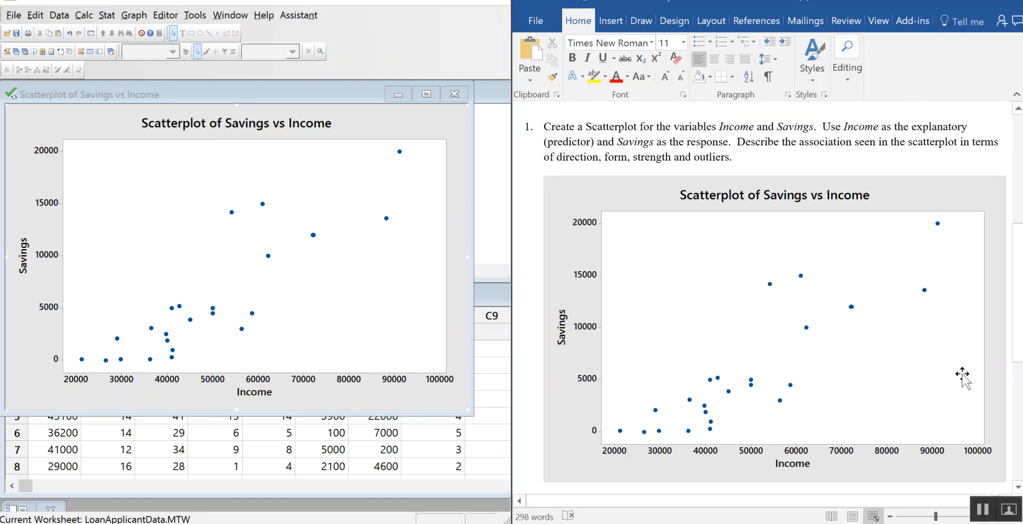
scroll(960, 375, down, 3)
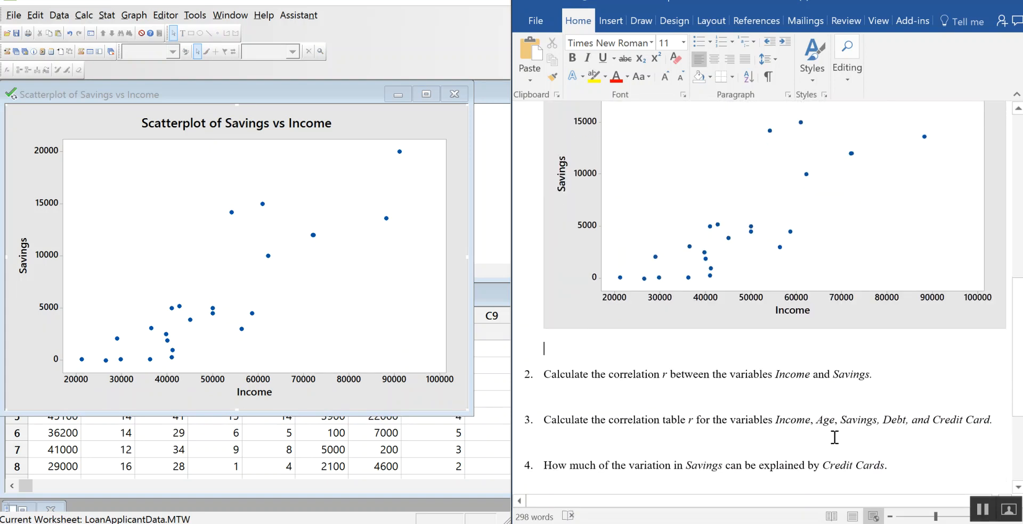
scroll(832, 434, up, 2)
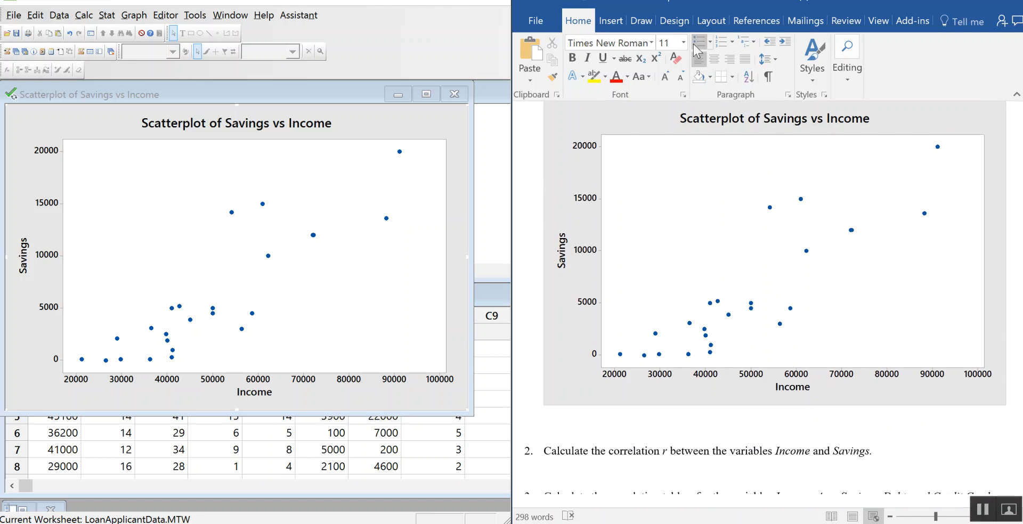
click(665, 76)
text(Linear,)
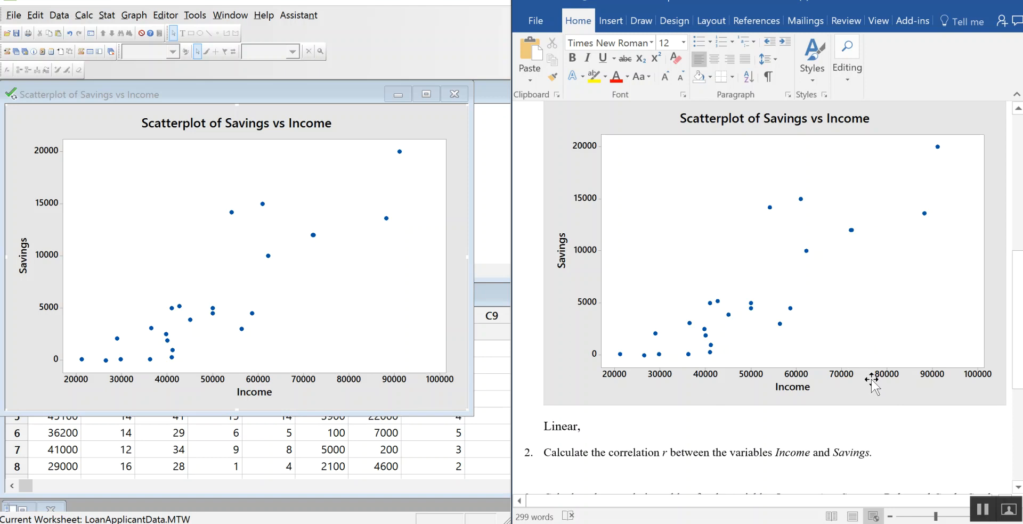
text(Positive,)
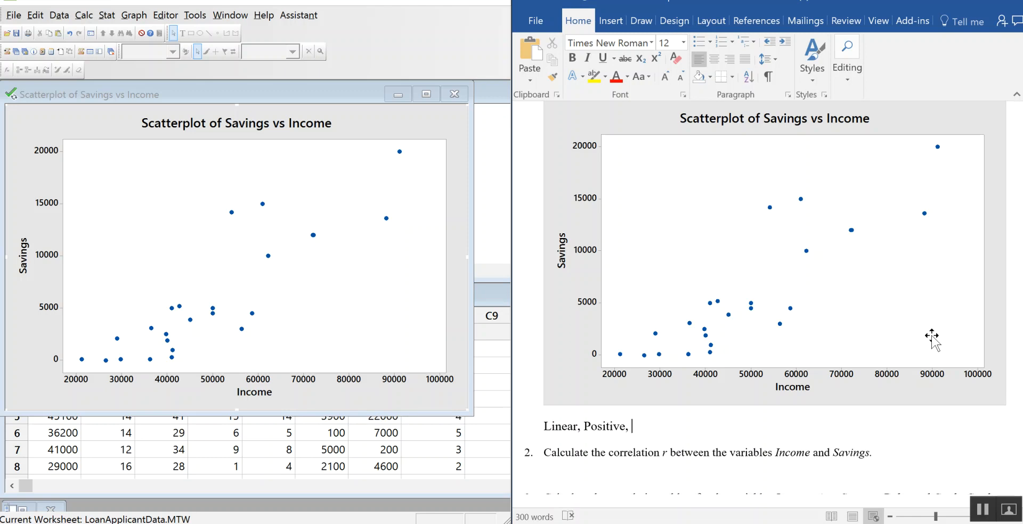
text(No Outliers,)
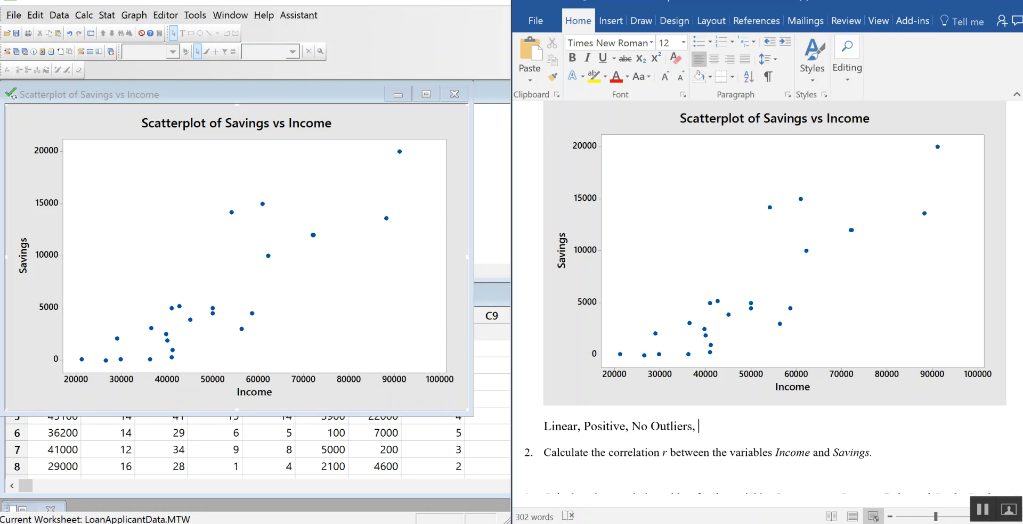
text(Mo)
key(BackSpace)
text(Mo)
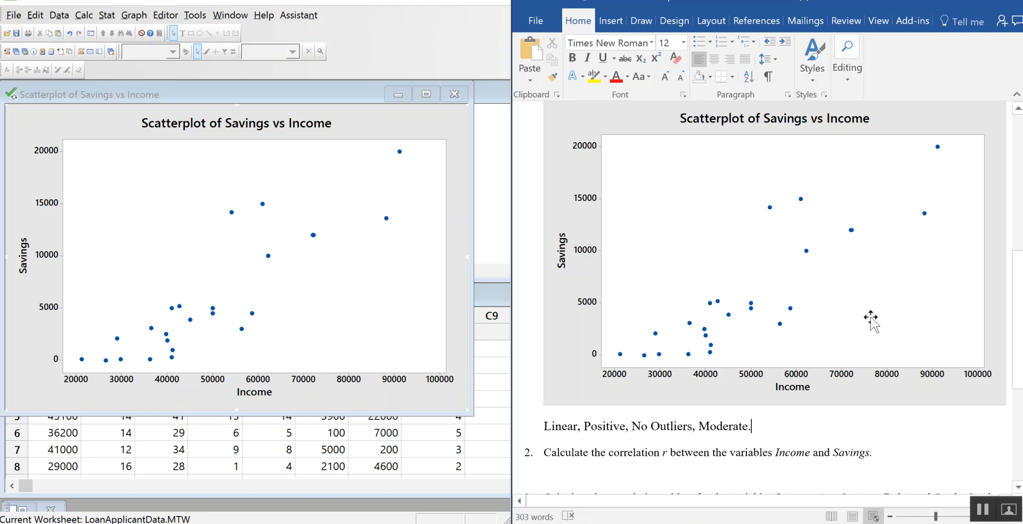
Step: Place the text cursor on the blank answer line below question 2 and review the pasted scatterplot
scroll(852, 296, down, 2)
scroll(856, 295, down, 1)
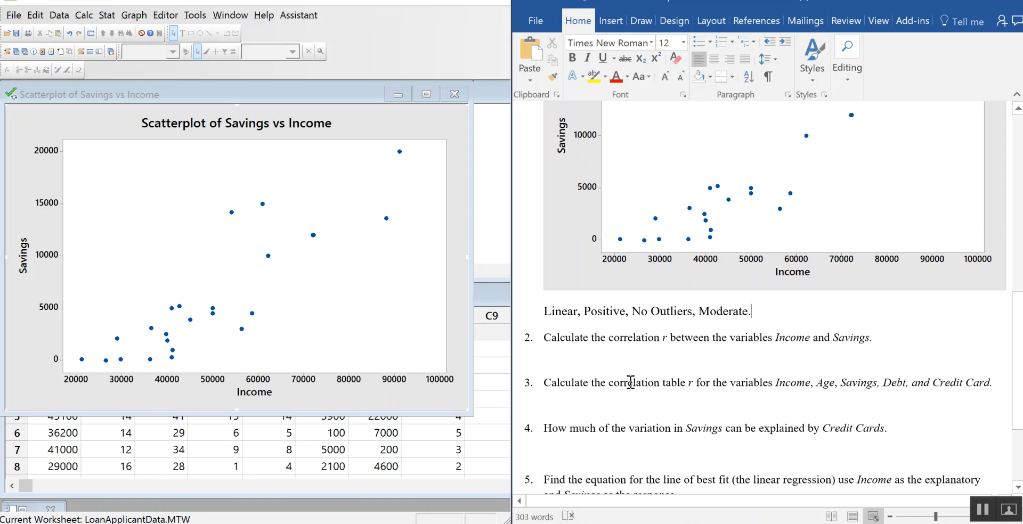
click(620, 351)
scroll(754, 344, up, 2)
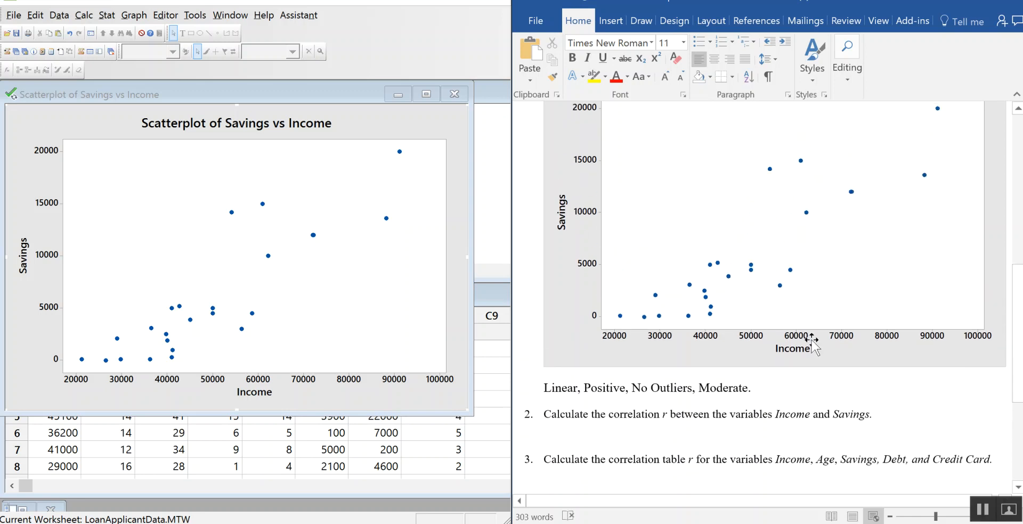
scroll(822, 354, up, 2)
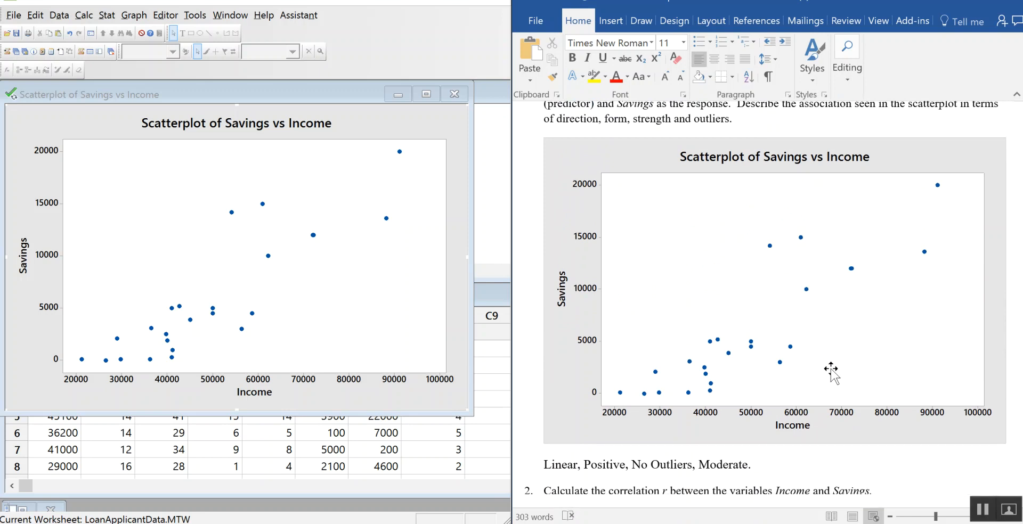
scroll(831, 368, down, 4)
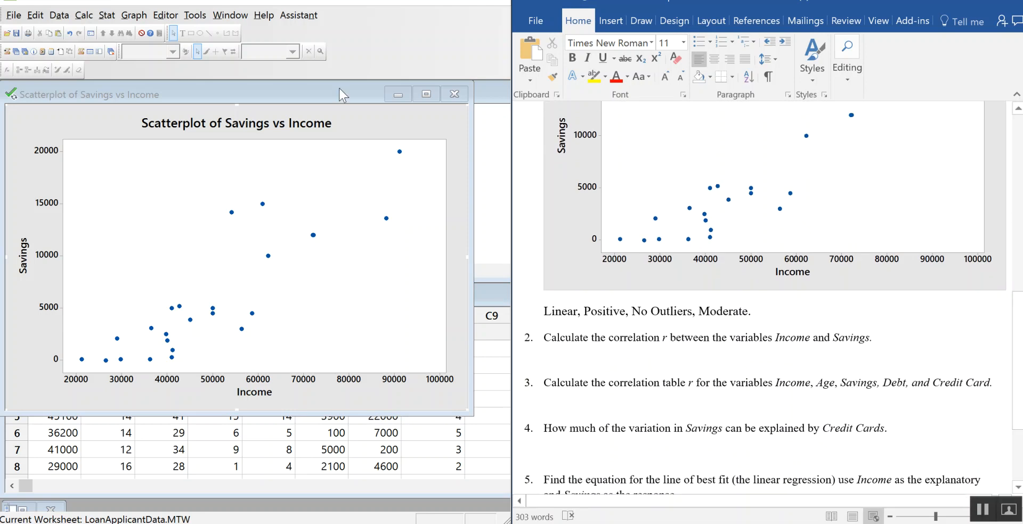
Step: Minimize the scatterplot window in Minitab and calculate the Pearson correlation of Income and Savings without p-values
click(399, 94)
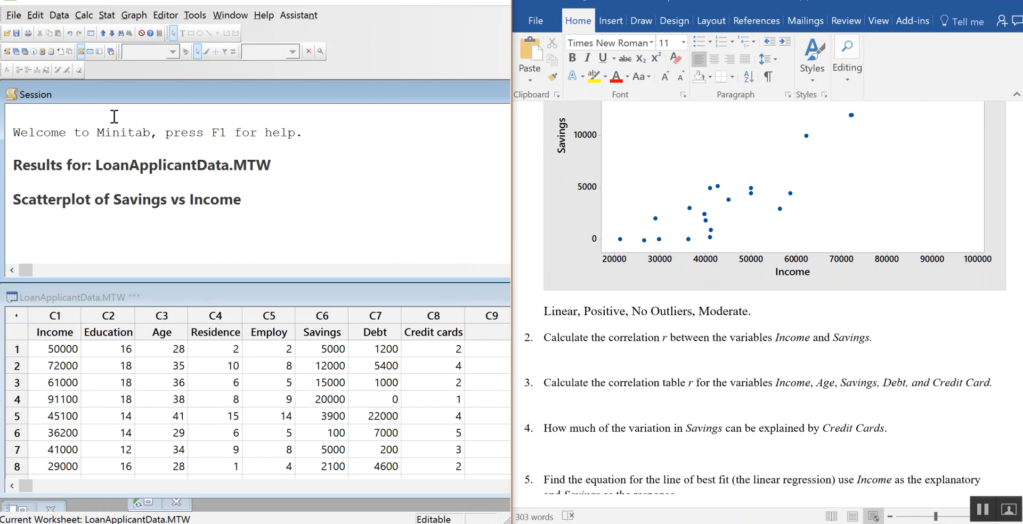
click(107, 16)
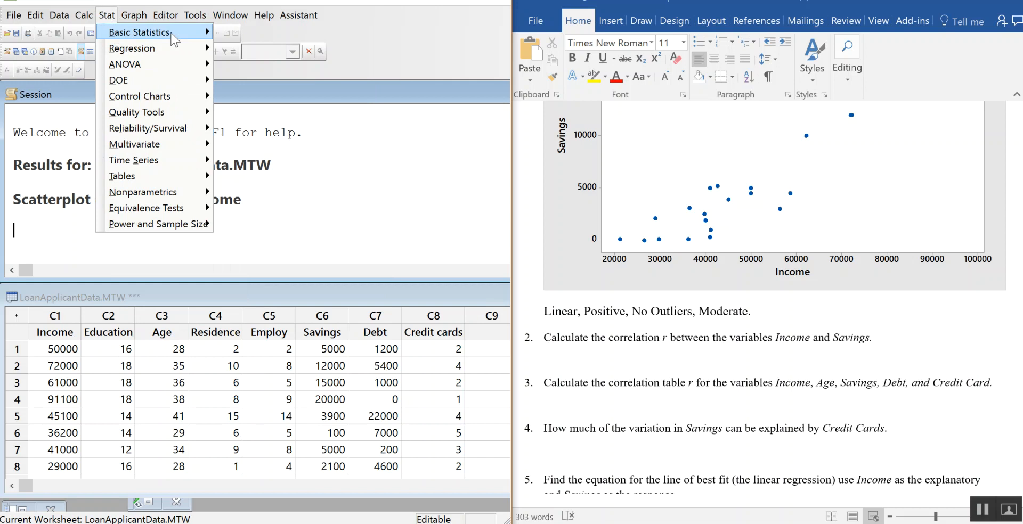
mouse_move(160, 32)
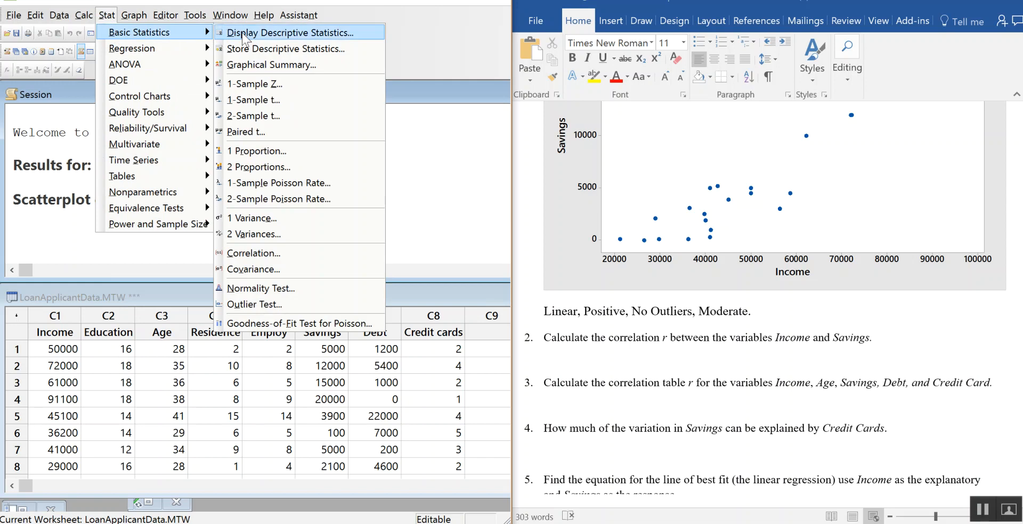
click(304, 256)
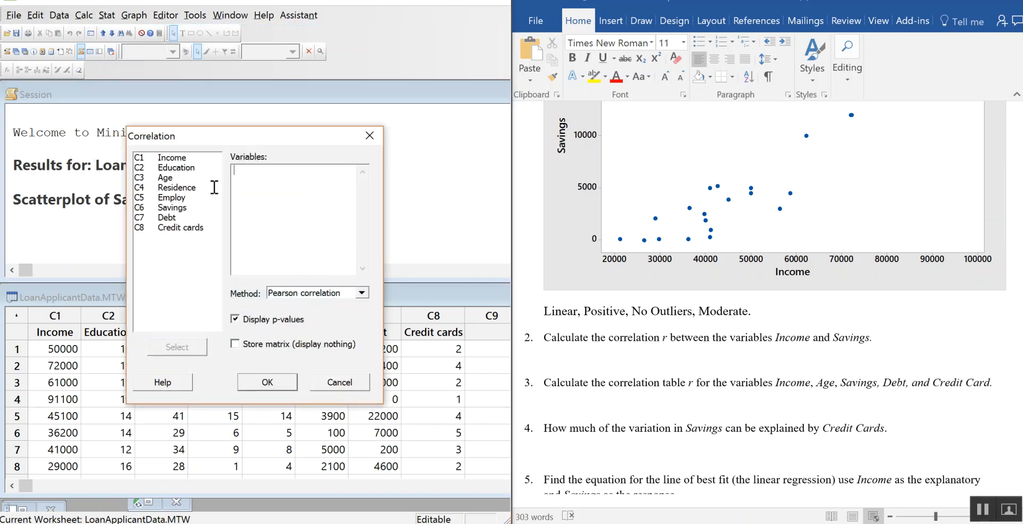
double_click(171, 159)
double_click(184, 217)
double_click(187, 207)
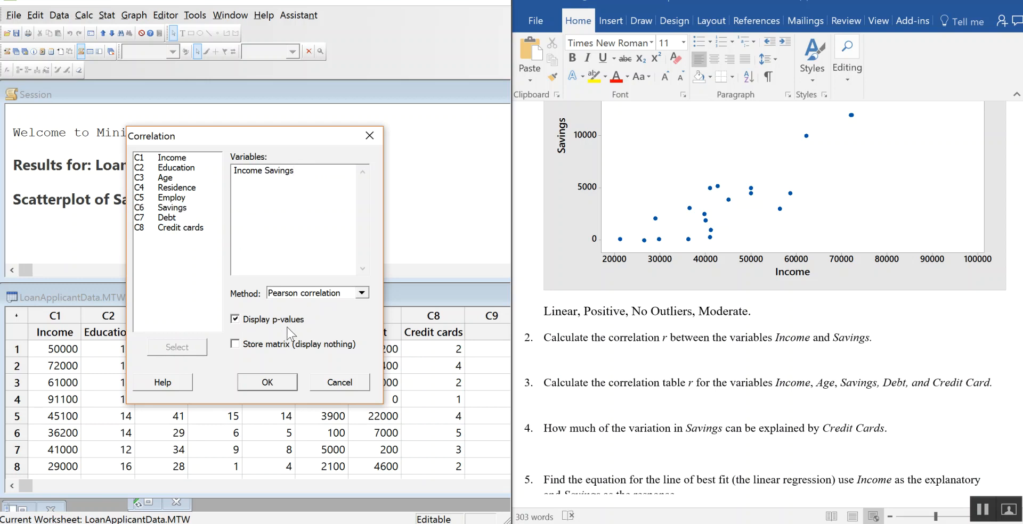
click(235, 319)
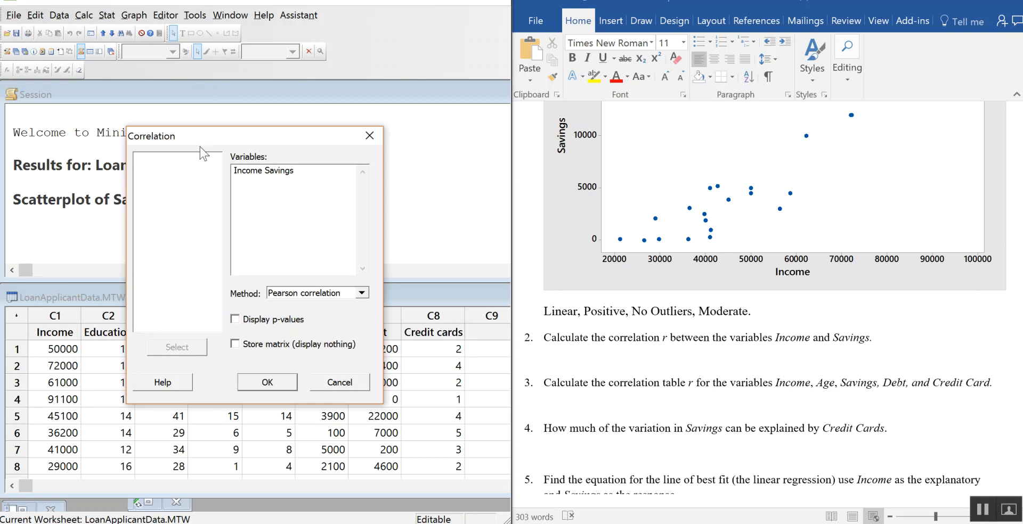
click(280, 384)
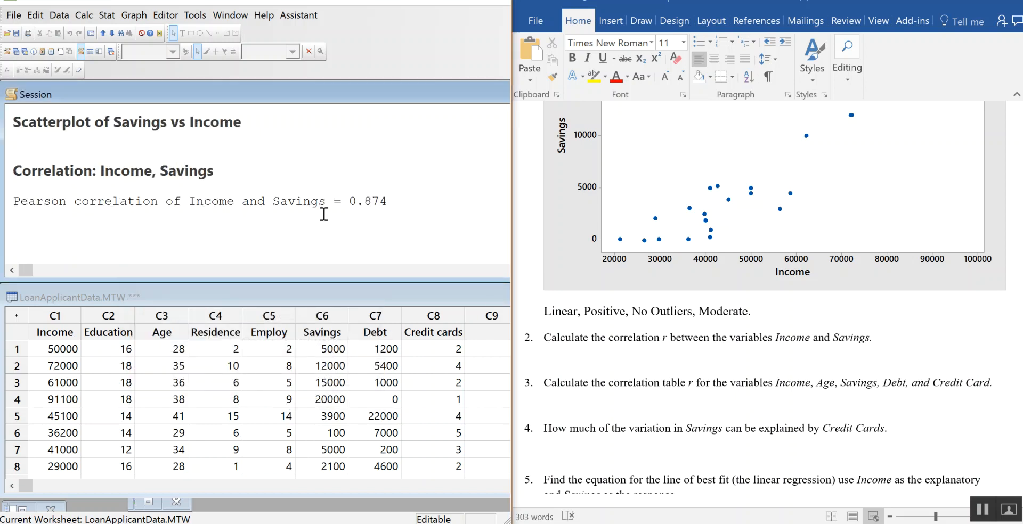
Step: Copy the Pearson correlation result for Income and Savings into Word below question 2 and remove its list number
drag(402, 201, 18, 202)
key(ctrl+c)
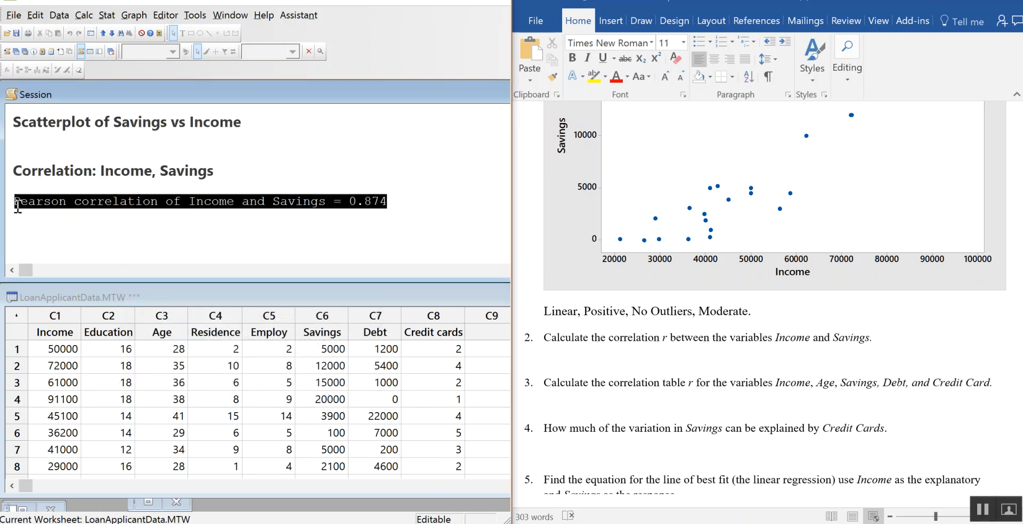
click(620, 358)
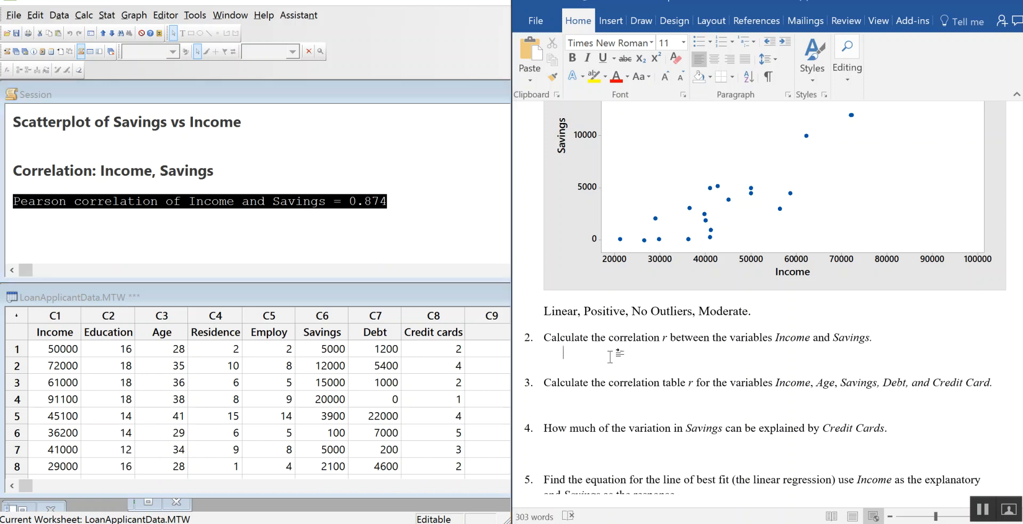
key(ctrl+v)
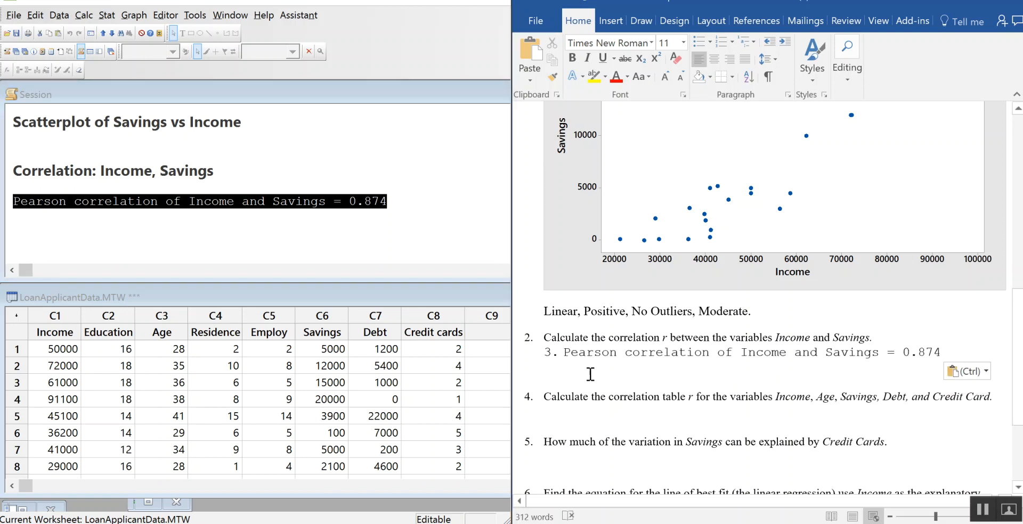
click(565, 353)
key(BackSpace)
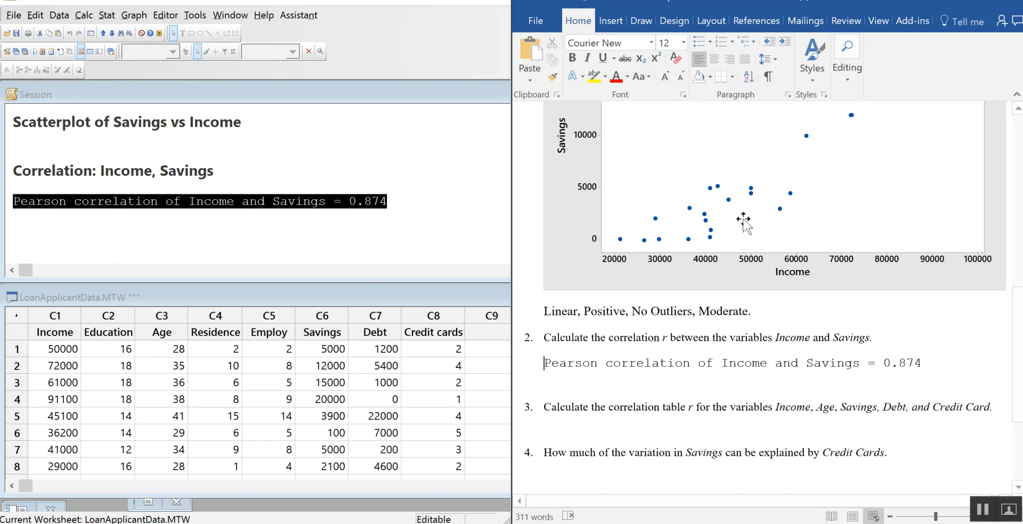
Step: In Minitab, calculate the Pearson correlation table for Income, Savings, Age, Debt and Credit cards without p-values
scroll(989, 338, down, 3)
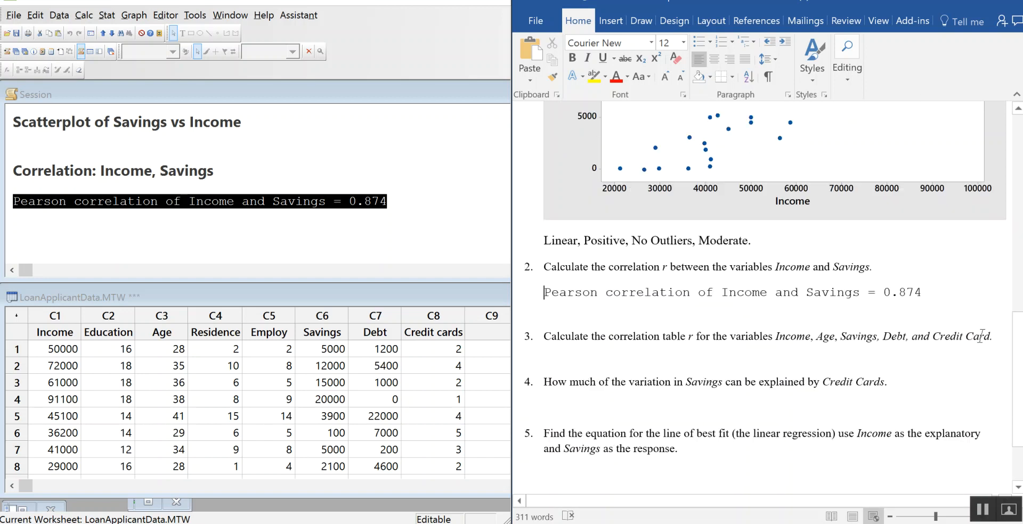
click(635, 349)
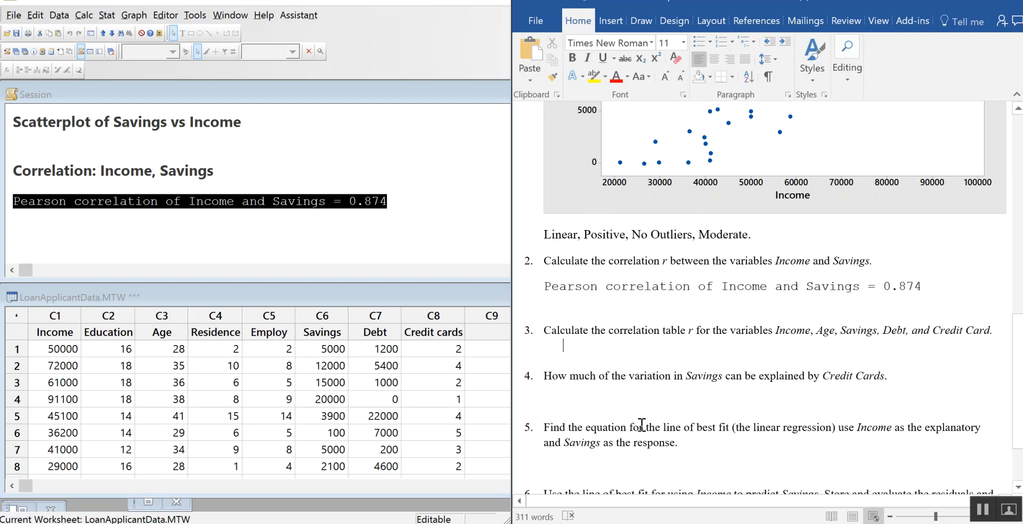
scroll(605, 399, down, 2)
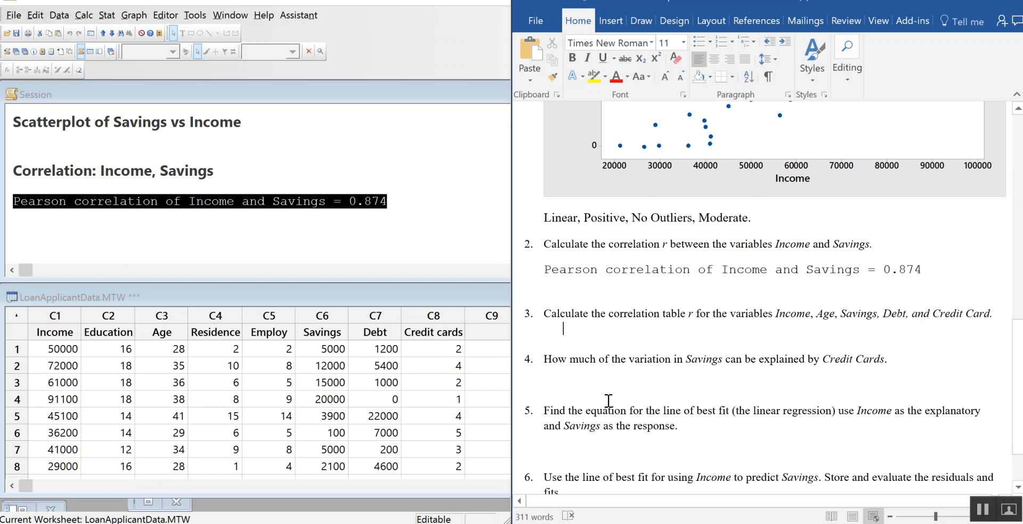
click(564, 307)
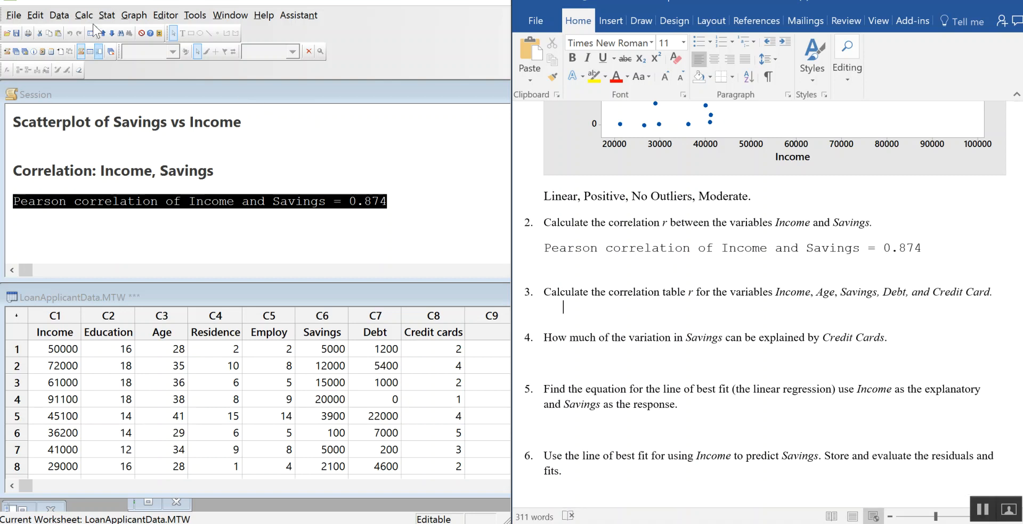
click(111, 16)
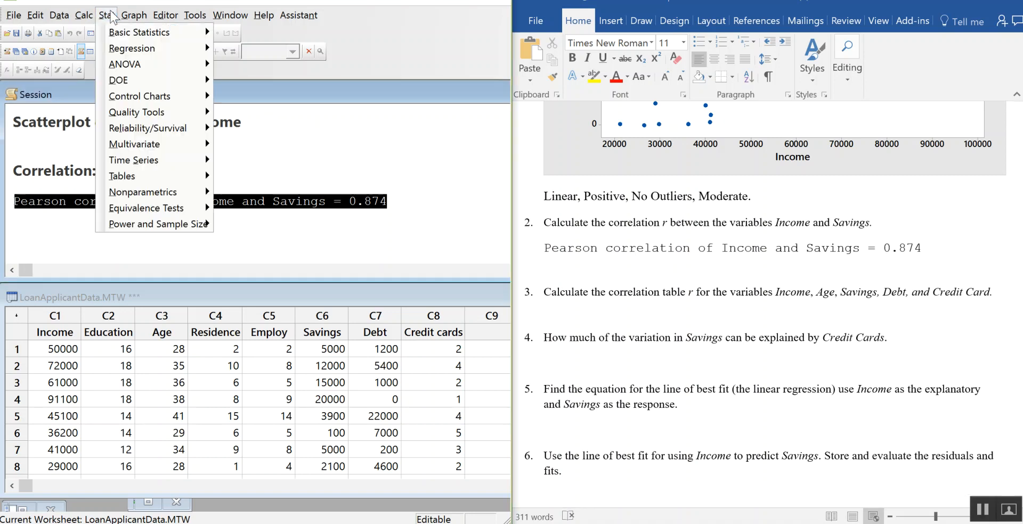
mouse_move(196, 35)
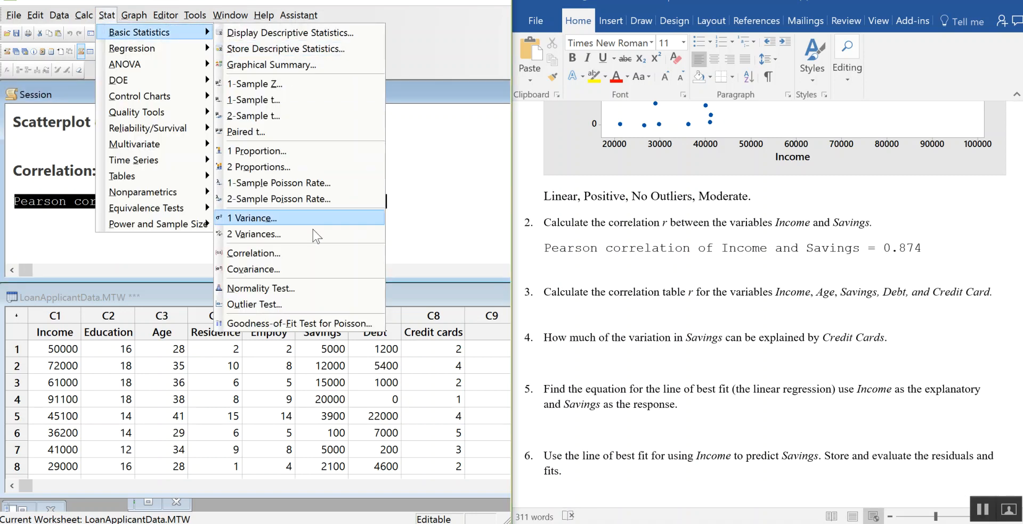
click(318, 251)
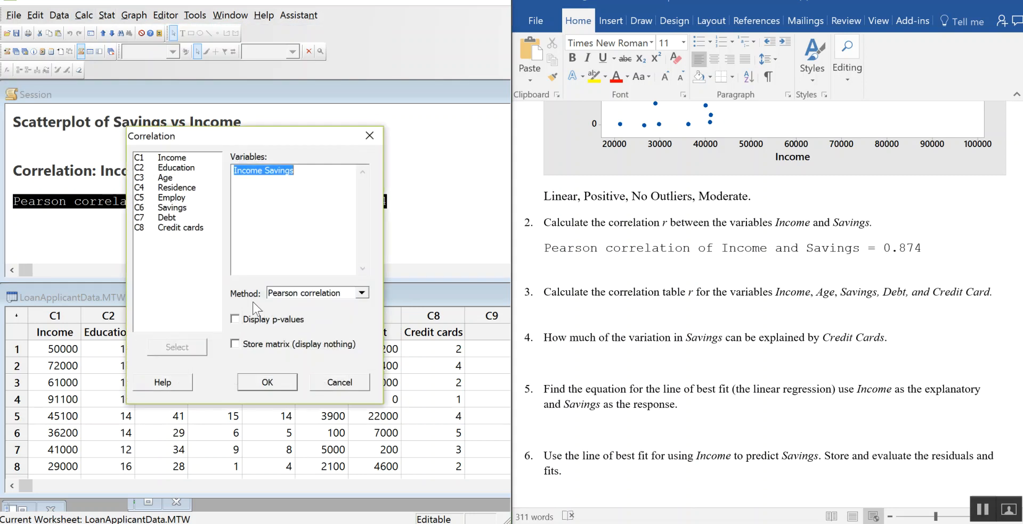
click(323, 175)
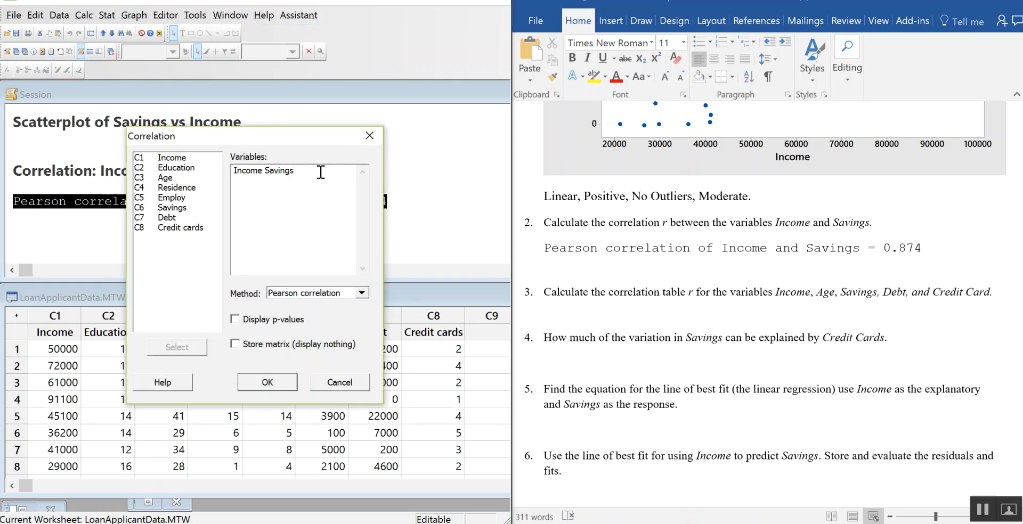
double_click(188, 177)
double_click(184, 217)
double_click(184, 230)
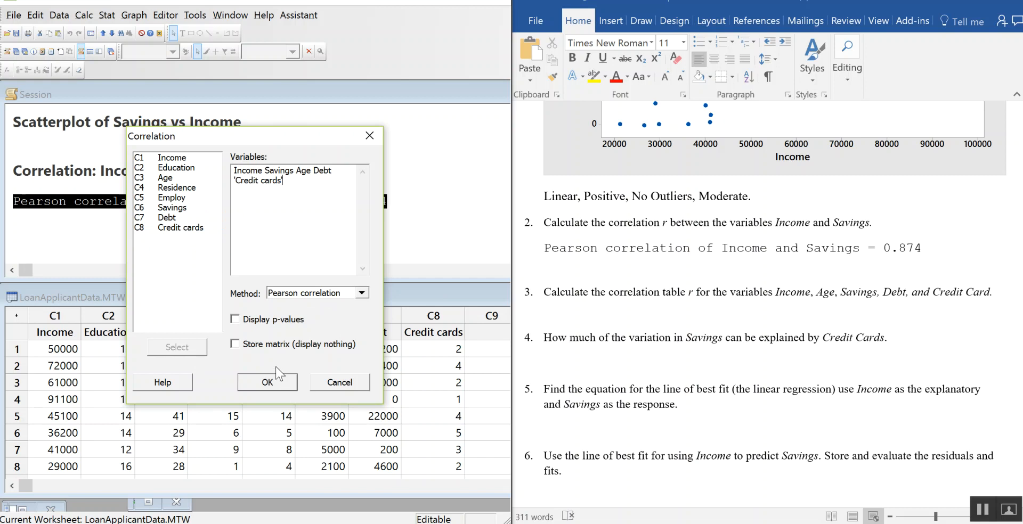
click(269, 382)
Step: Copy the five-variable correlation output from the session, including its heading and the cell contents line
scroll(270, 274, up, 1)
scroll(269, 274, down, 1)
drag(286, 204, 151, 193)
key(Delete)
scroll(308, 216, up, 1)
scroll(308, 215, up, 2)
drag(12, 180, 487, 209)
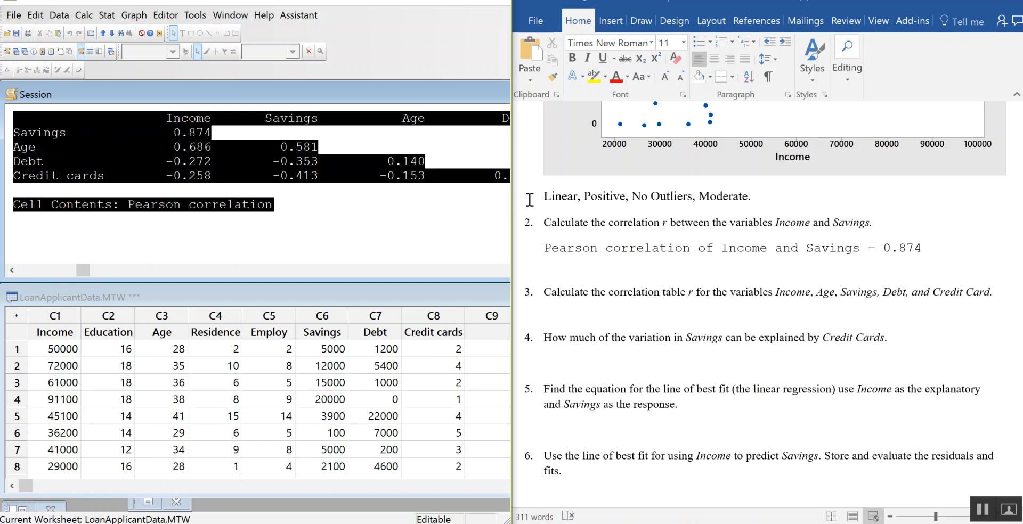
Step: Try a plain paste of the correlation table below question 3 in Word and undo it
click(610, 317)
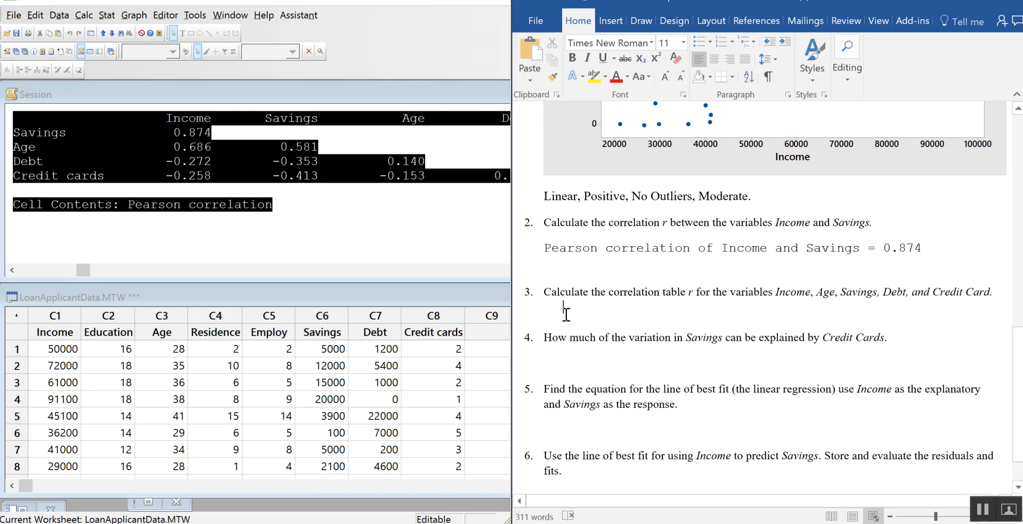
text(Correlation: Income, Savings, Age, Debt, Credit cards  Income Savings Age Debt Savings 0.874 Age 0.686 0.581 Debt -0.272 -0.353 0.140 Credit cards -0.258 -0.413 -0.153 0.471  Cell Contents: Pearson correlation)
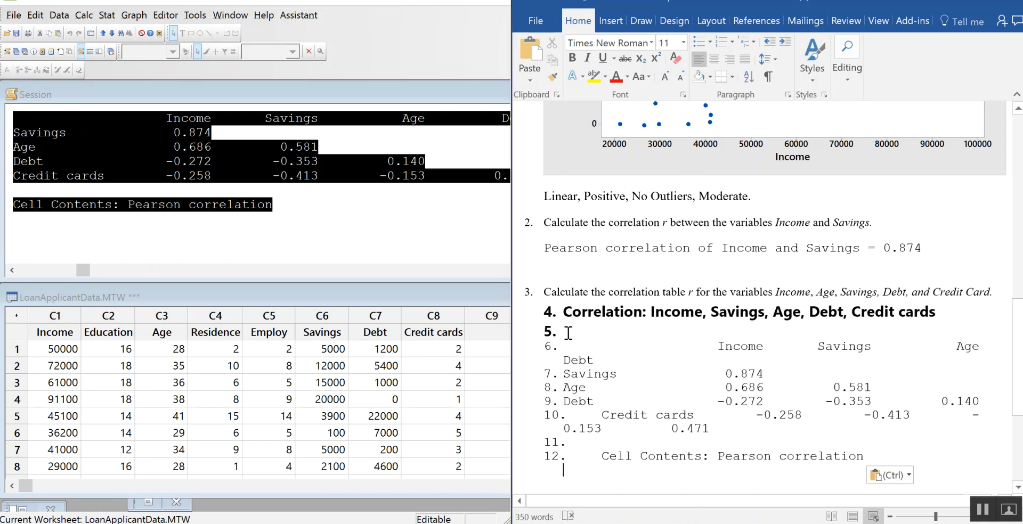
key(ctrl)
click(555, 3)
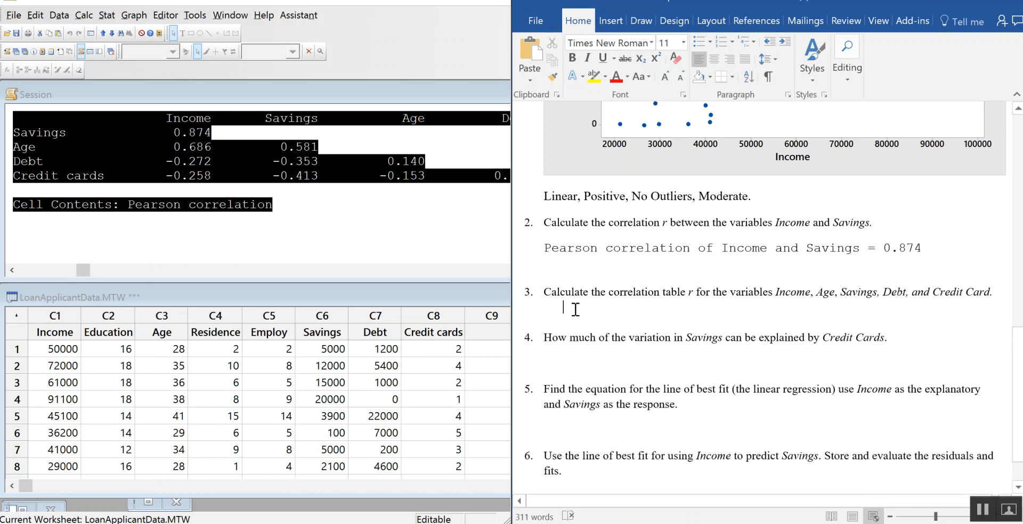
Step: Paste the correlation table below question 3 without merging it into the list, and widen the Word window to fit its rows
right_click(574, 308)
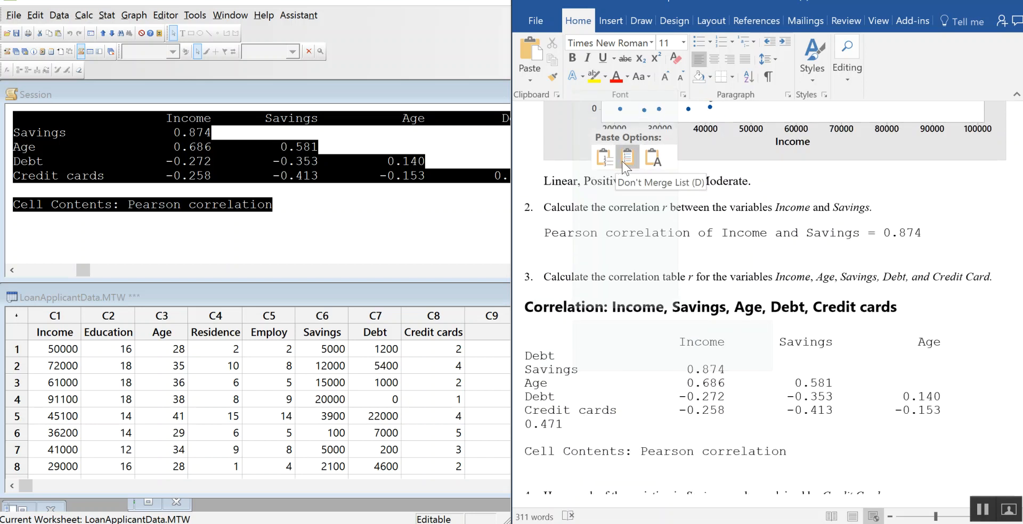
click(623, 161)
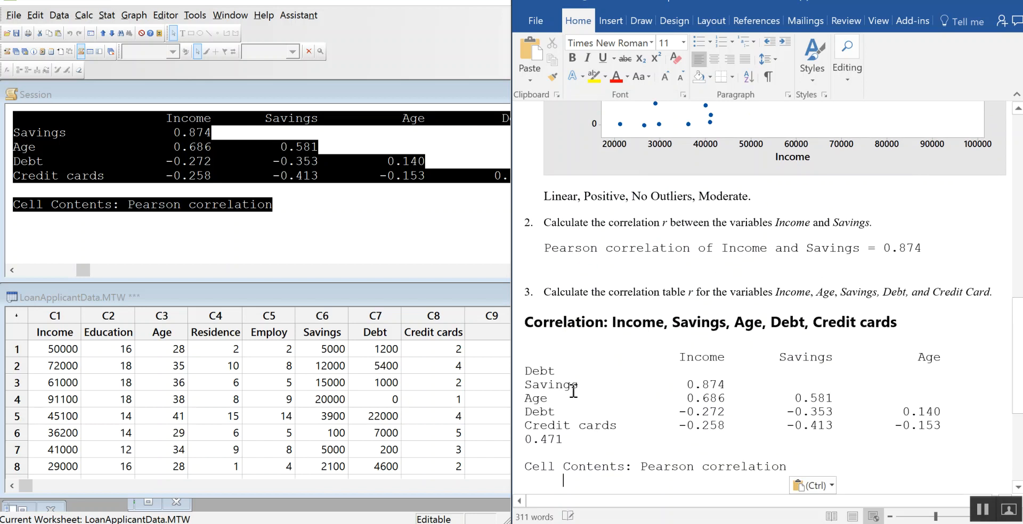
drag(510, 295, 408, 296)
scroll(676, 330, down, 3)
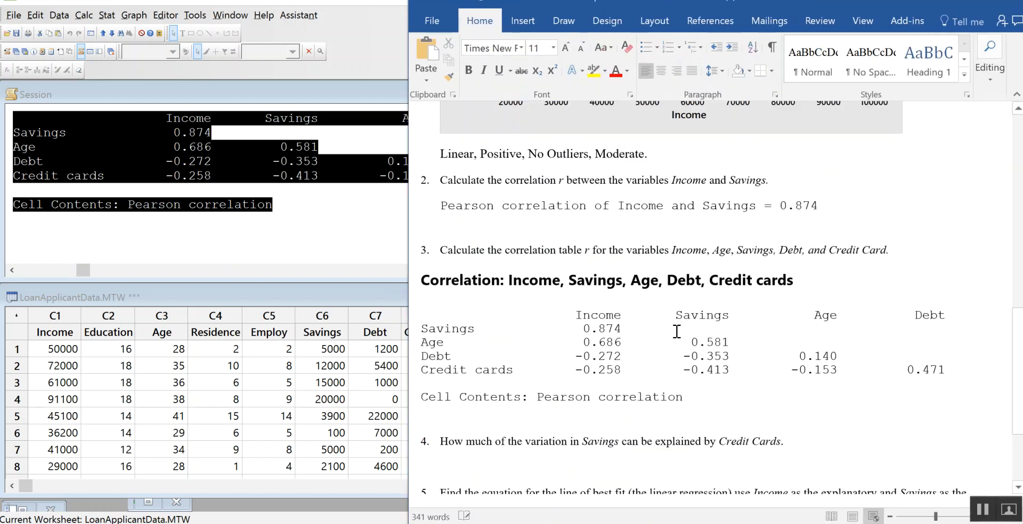
Step: Start the answer on the blank line below question 4 with "r^2="
scroll(722, 332, down, 2)
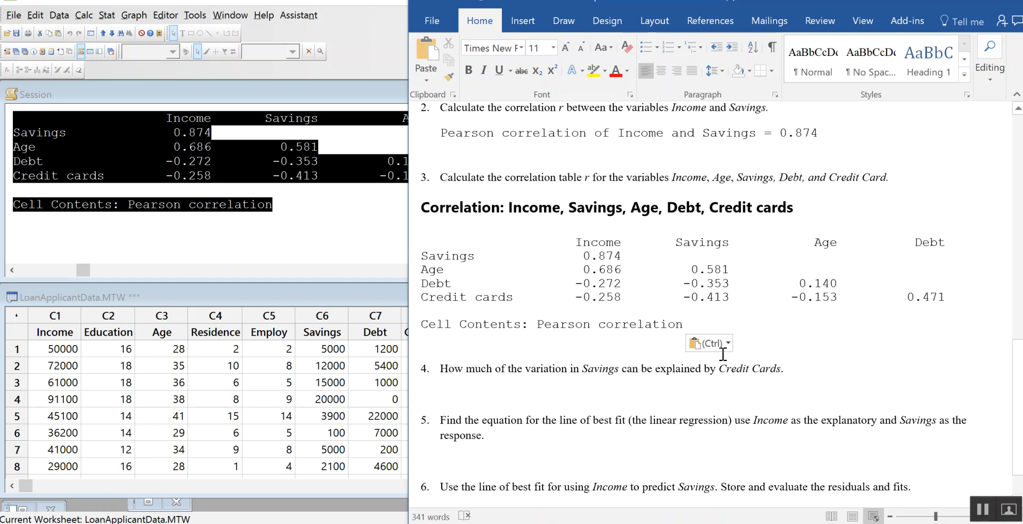
scroll(783, 375, down, 1)
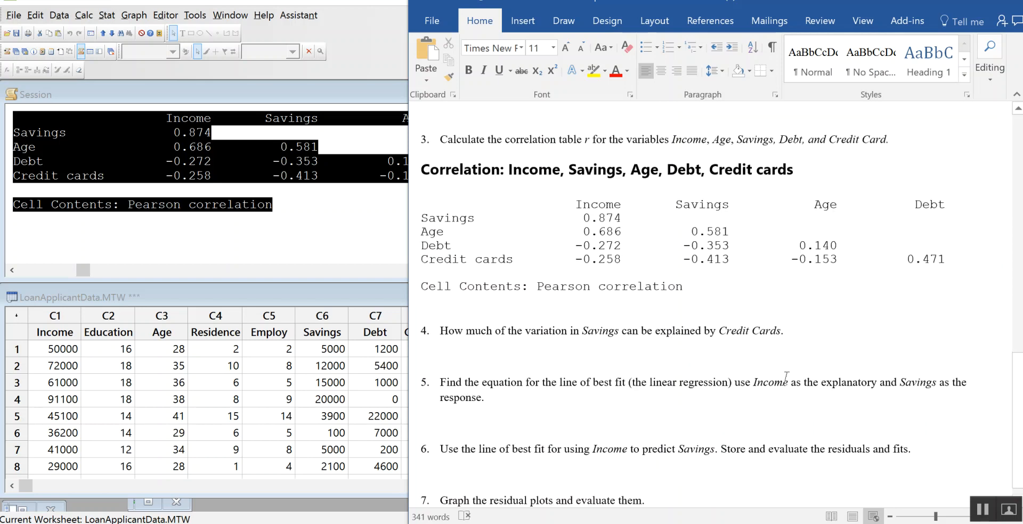
click(472, 344)
click(525, 355)
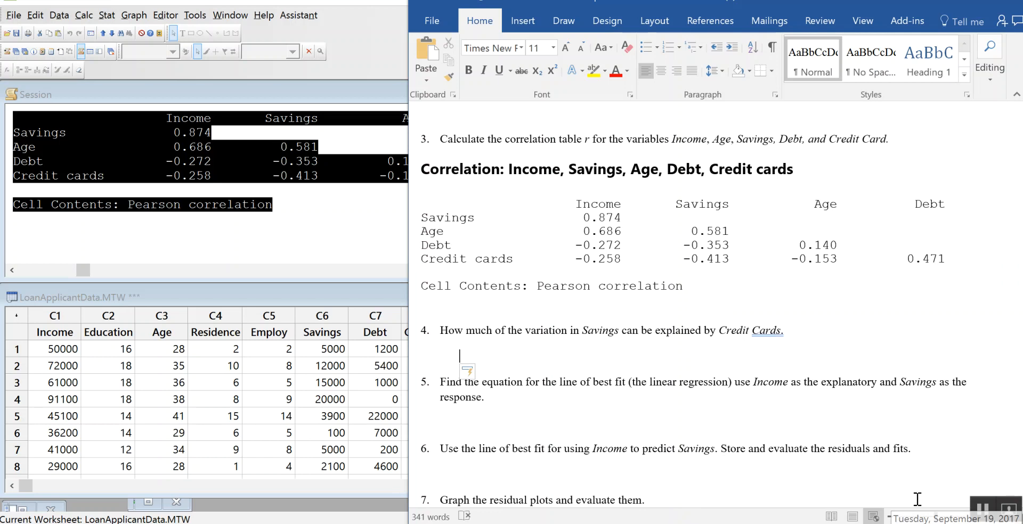
text(r)
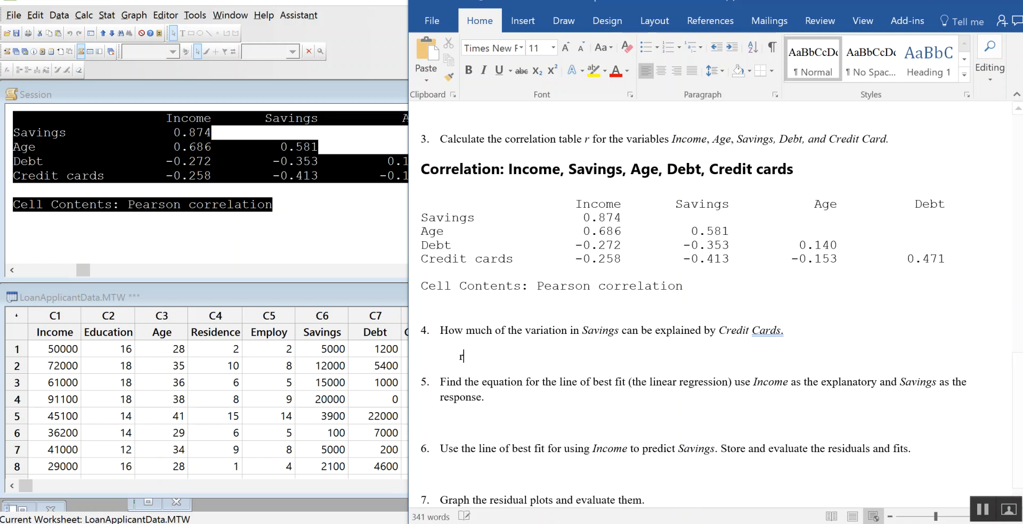
text(^2=)
Step: Undo the automatic capitalization of the letter r in the question 4 answer
right_click(467, 357)
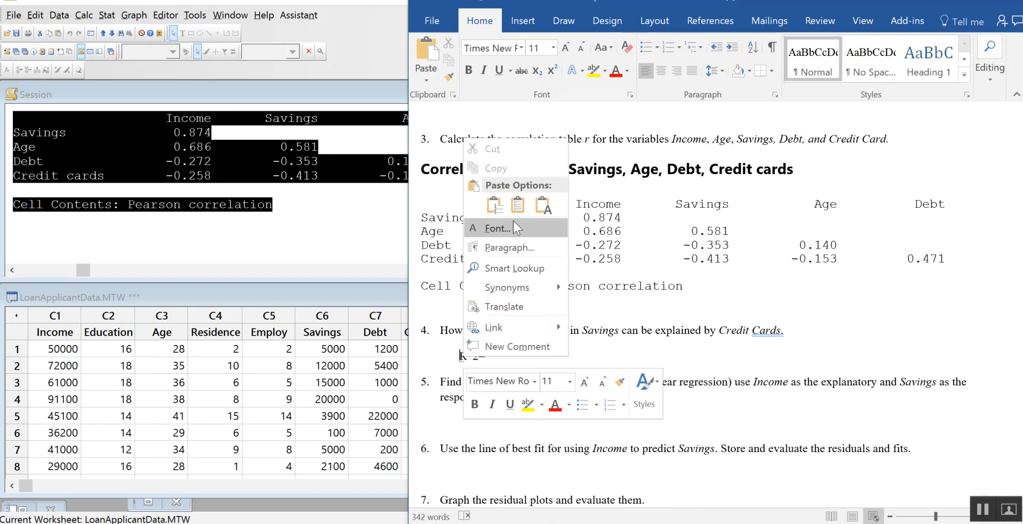
click(442, 360)
right_click(434, 360)
click(571, 356)
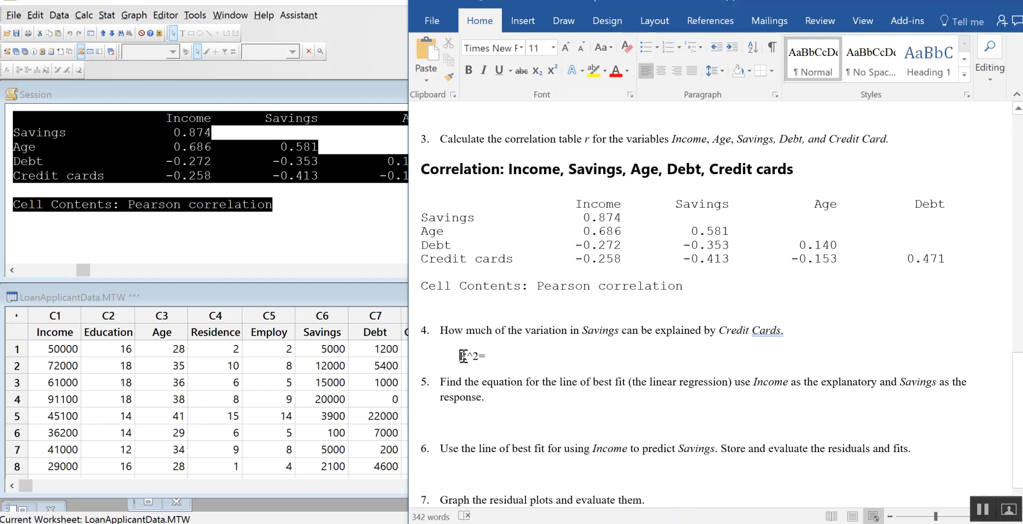
click(471, 368)
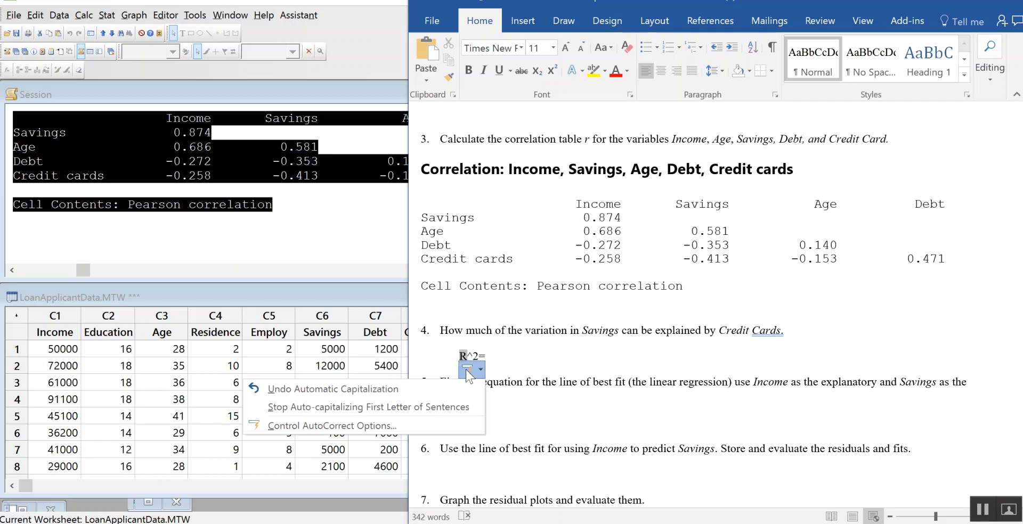
click(444, 387)
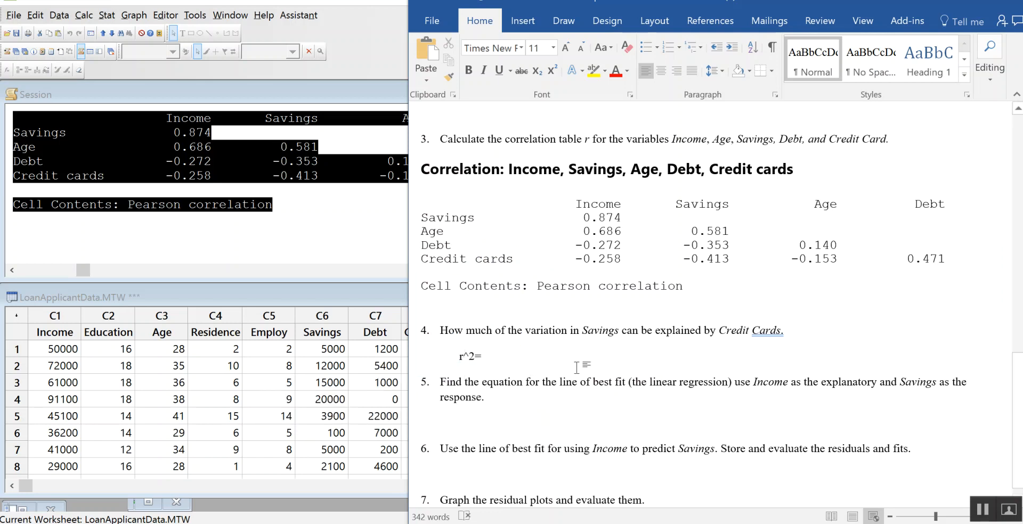
Step: Extend the question 4 answer with the squared Savings and Credit cards correlation, "(-0.413)^2="
text(()
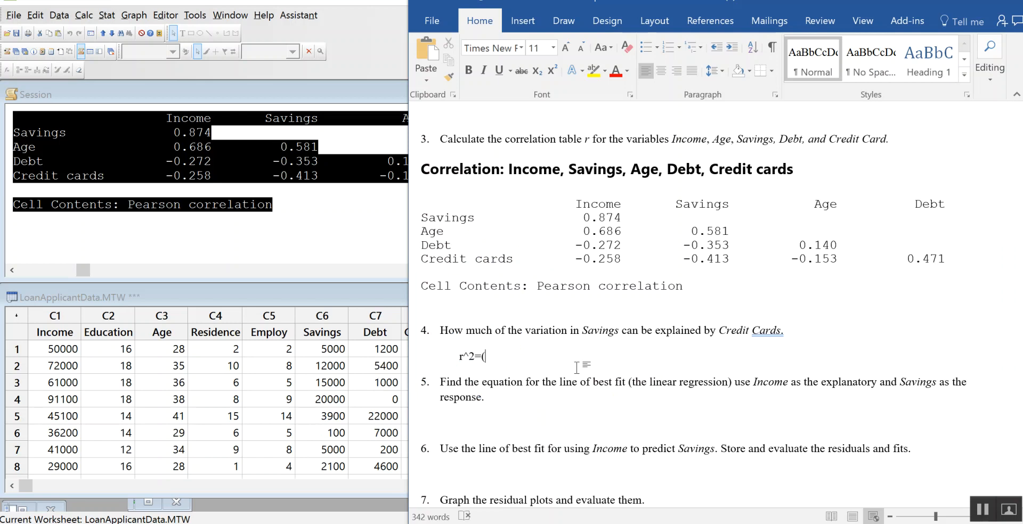
text()^2)
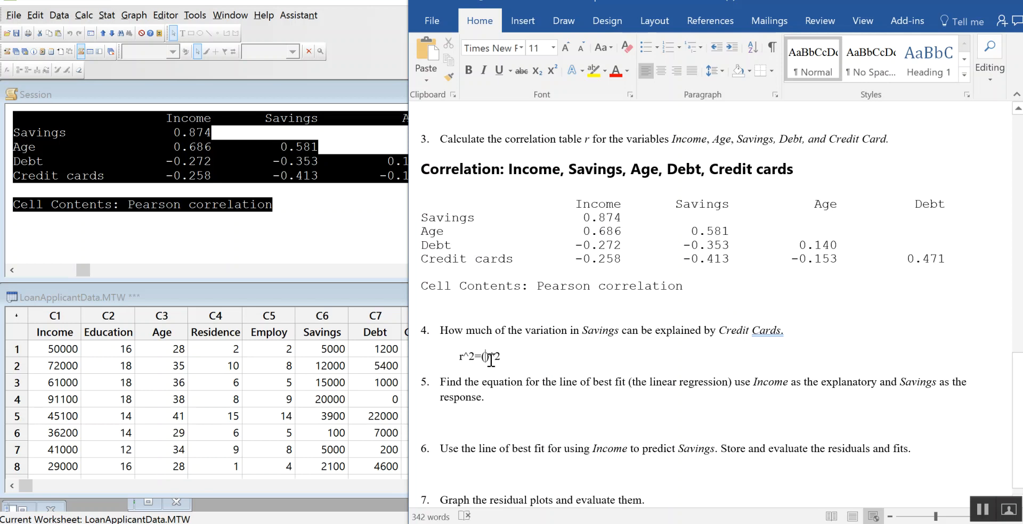
text(-)
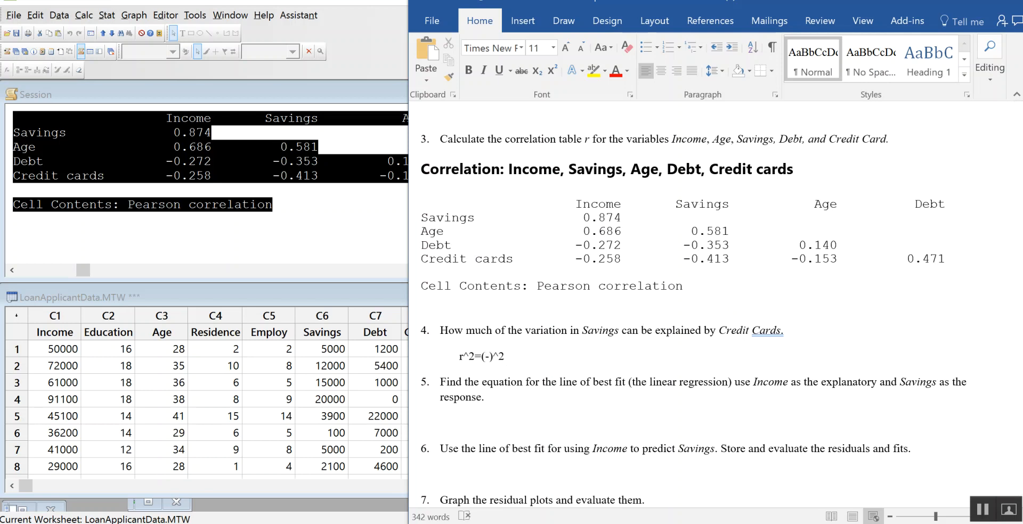
text(0.413)
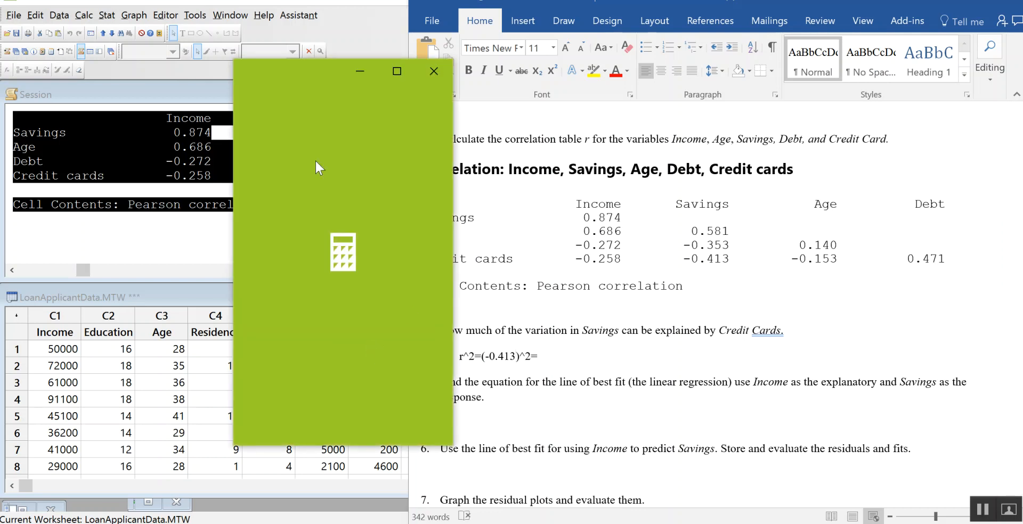
Step: Square 0.413 in Calculator, with its window moved aside, and return the text cursor to the end of the question 4 answer in Word
drag(311, 70, 197, 70)
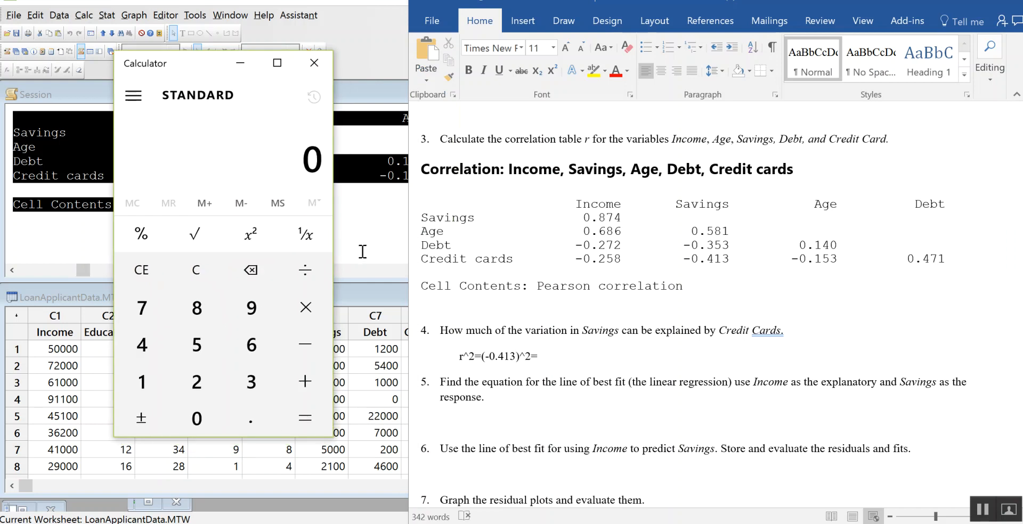
click(247, 424)
text(413)
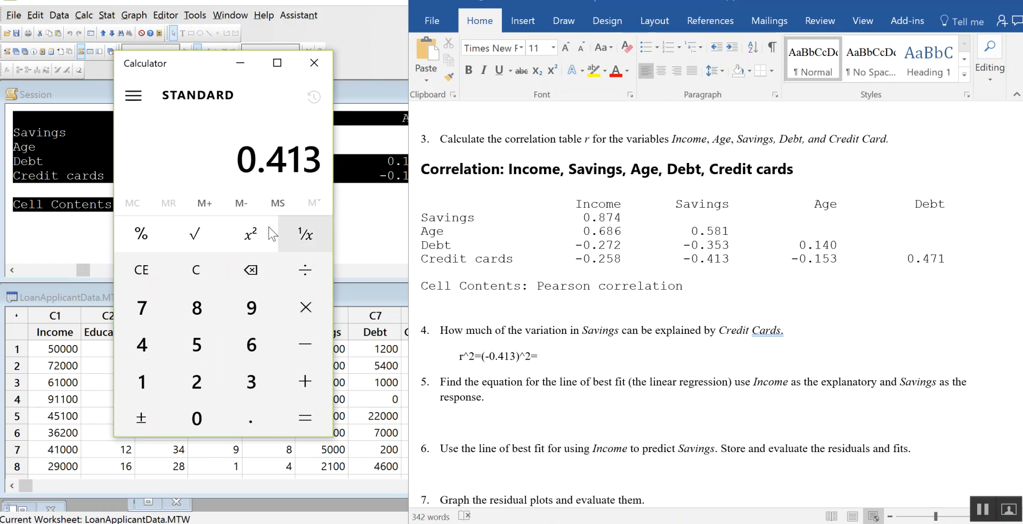
click(255, 226)
click(553, 349)
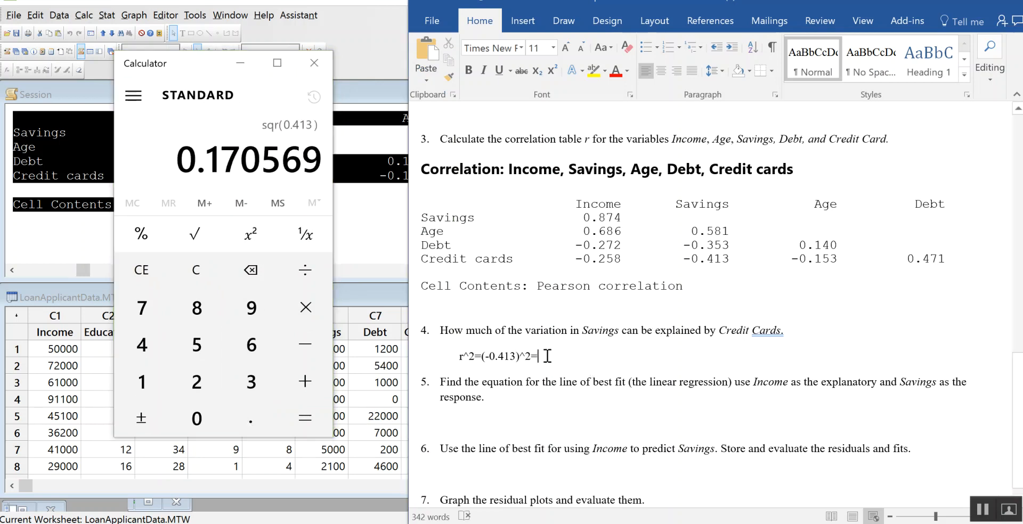
Step: Complete the question 4 equation with 0.170569, close Calculator, and start a new line below the equation
text(0.170569)
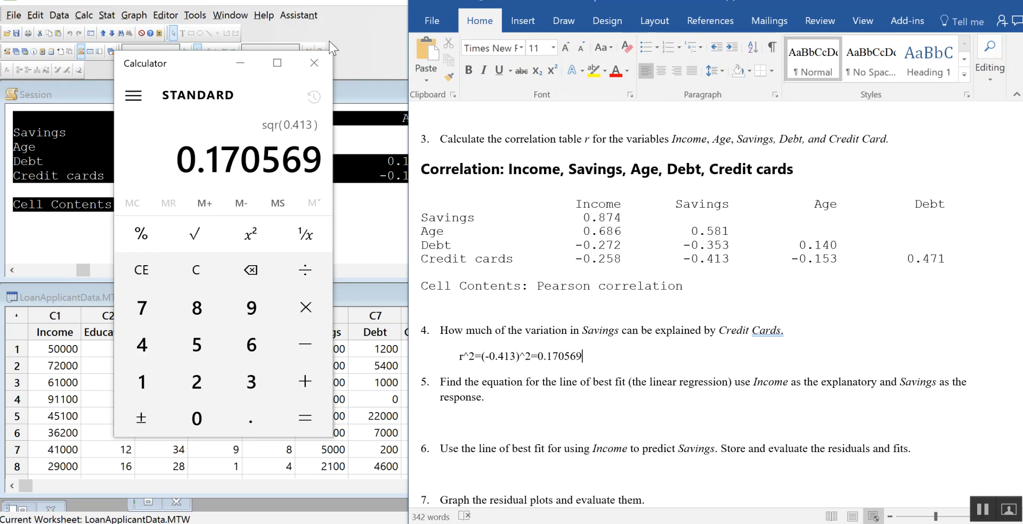
click(315, 63)
key(Return)
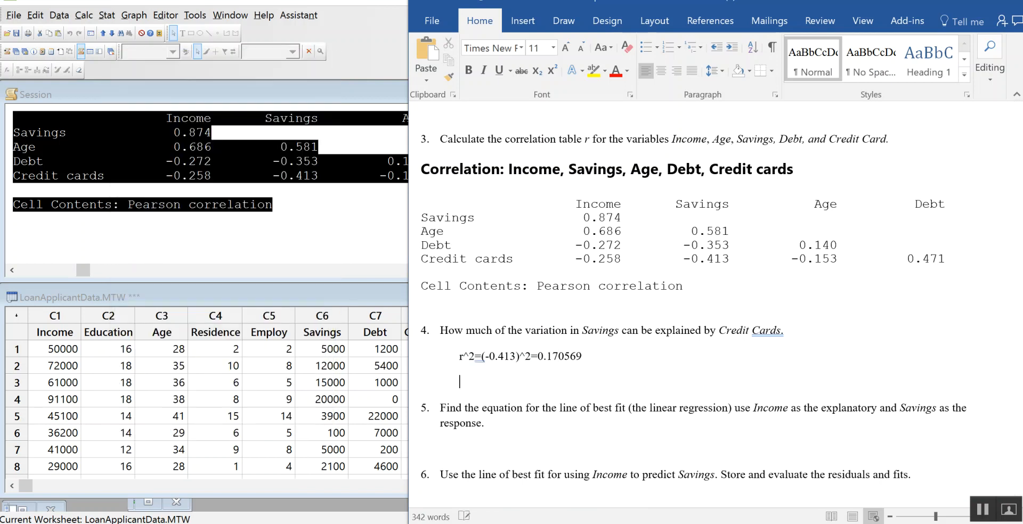
Step: Begin the interpretation below the question 4 equation with "About 17.06% of the variation"
text(The)
key(BackSpace)
key(BackSpace)
key(BackSpace)
key(BackSpace)
text(About)
text( 1)
text(7.06% o)
text(v th)
key(BackSpace)
key(BackSpace)
key(BackSpace)
key(BackSpace)
text(f the varia)
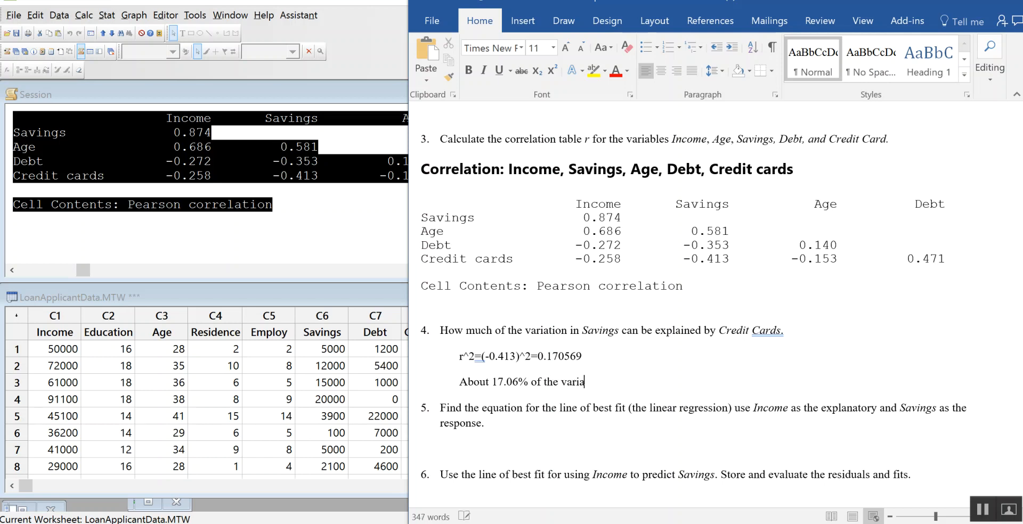
text(tion seen in Savings is explained by it)
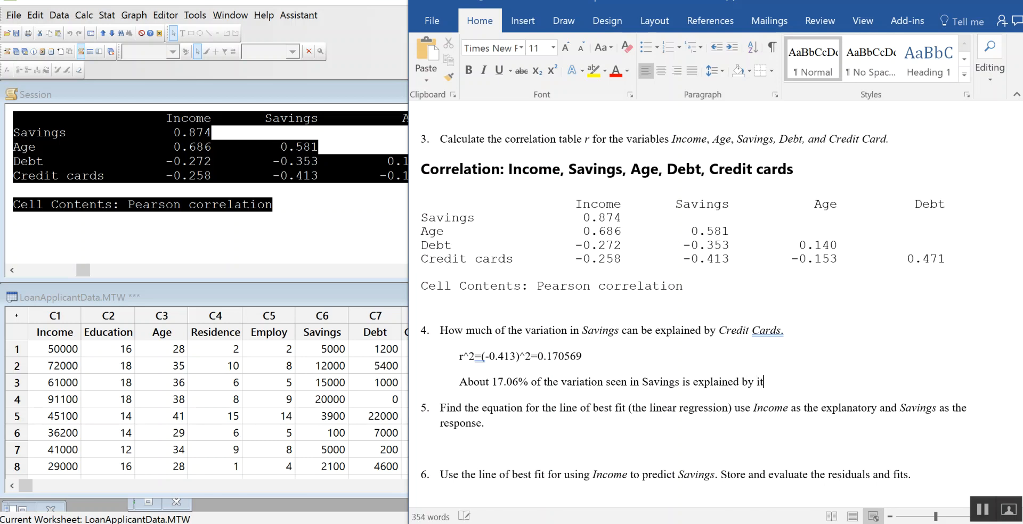
text(s)
Step: Continue the question 4 sentence with "seen in Savings is explained by its linear relationship with"
key(BackSpace)
key(BackSpace)
text(s linear relationship with )
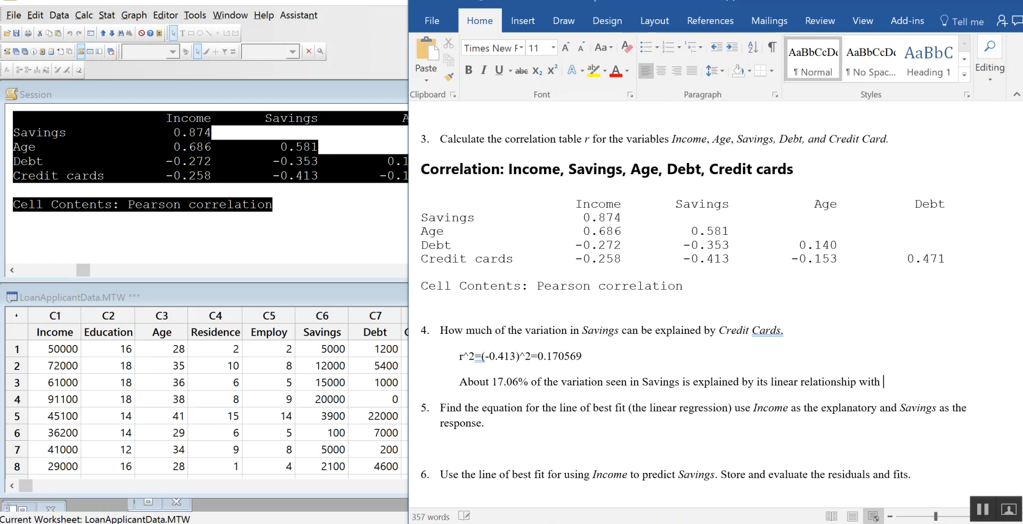
text(number of )
text(redit)
Step: Finish the question 4 sentence with "number of Credit cards a person has."
key(BackSpace)
key(BackSpace)
key(BackSpace)
key(BackSpace)
key(BackSpace)
text(Credit cards)
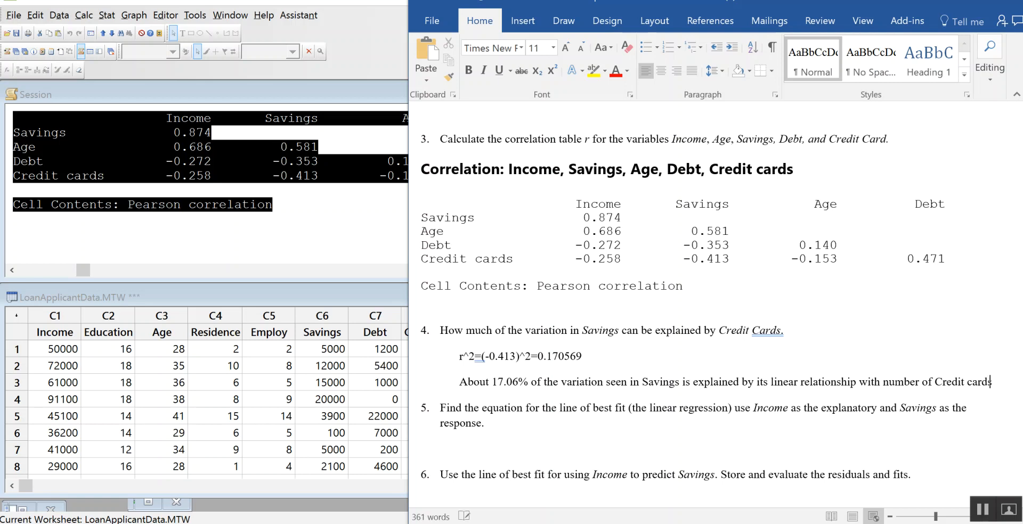
text( a person has.)
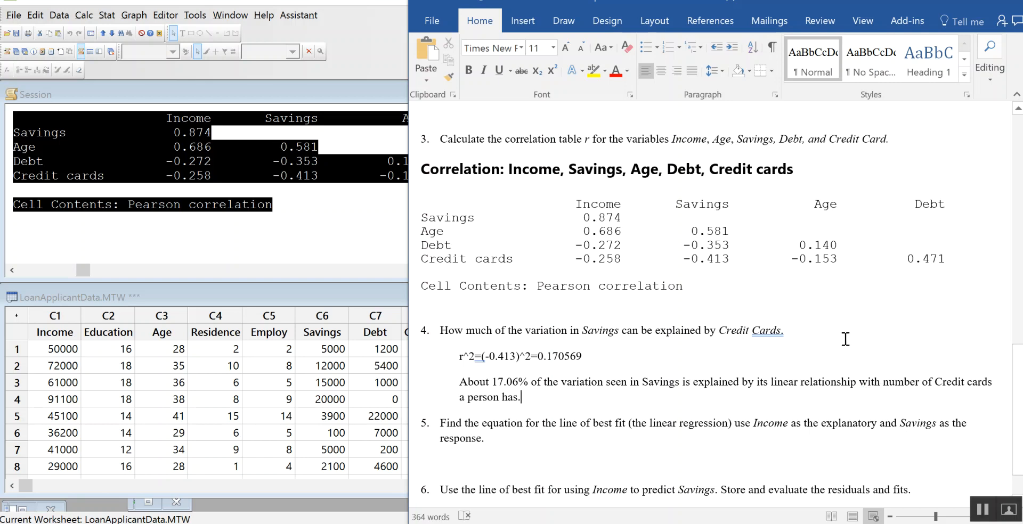
Step: Add six blank lines after question 7 at the end of the document
scroll(858, 307, down, 2)
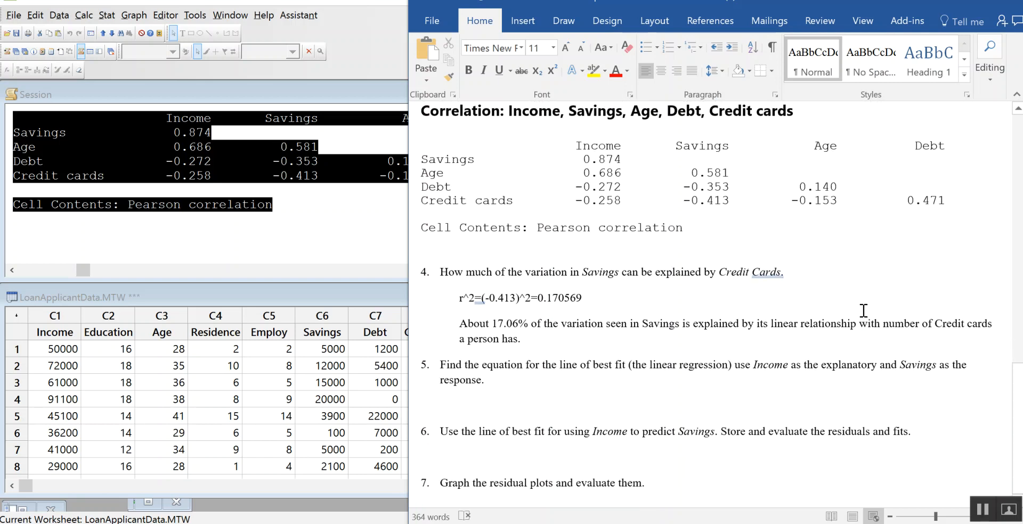
click(495, 404)
click(624, 458)
click(693, 482)
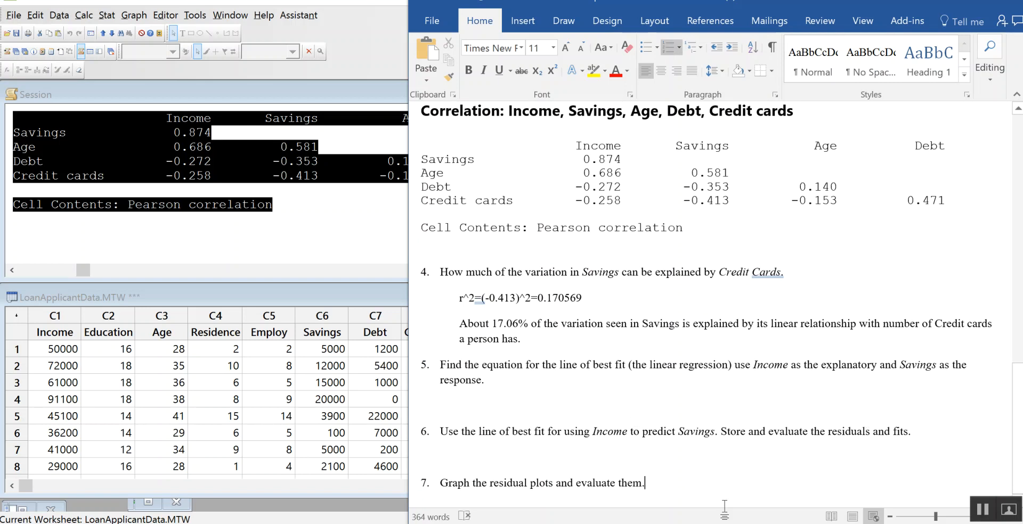
key(Return)
key(Return)
key(Return)
key(Return)
key(Return)
key(Return)
key(Return)
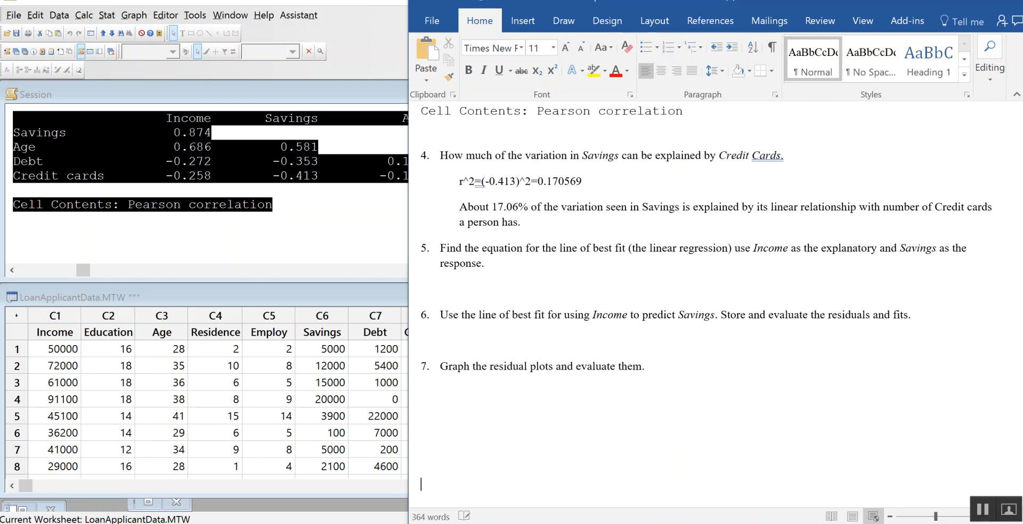
key(Return)
key(Return)
key(Return)
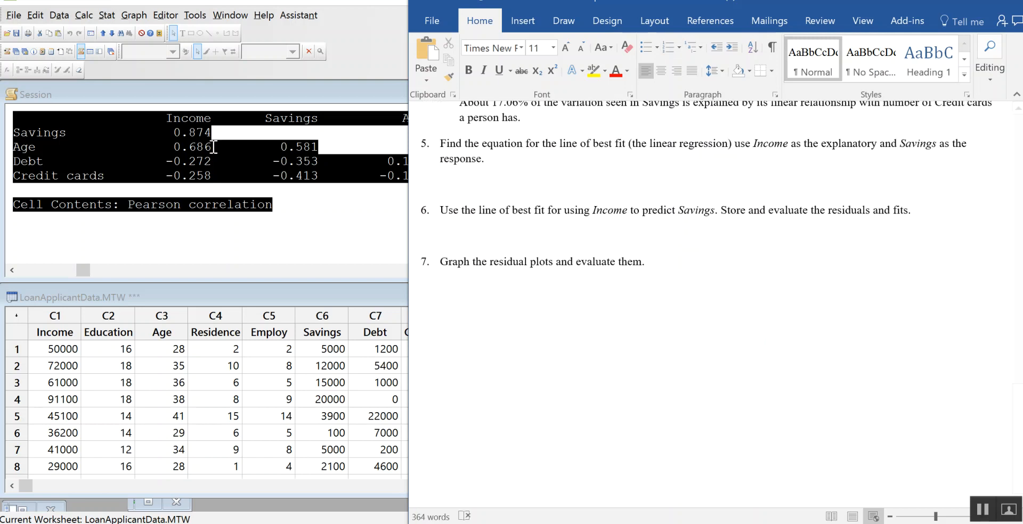
Step: Indent the blank answer line below question 5, and resize the Minitab and Word windows so more Minitab columns are visible beside the document
click(571, 187)
key(Tab)
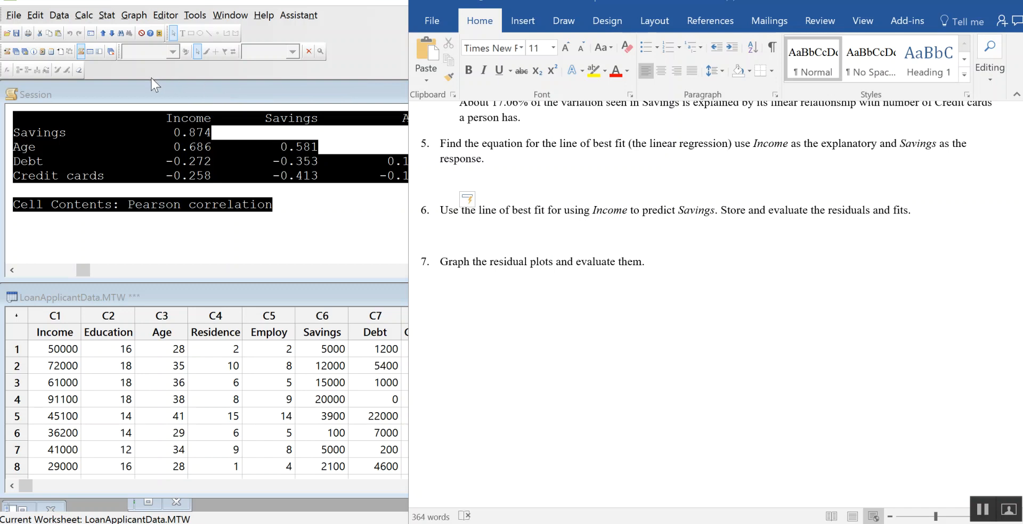
click(107, 16)
click(107, 15)
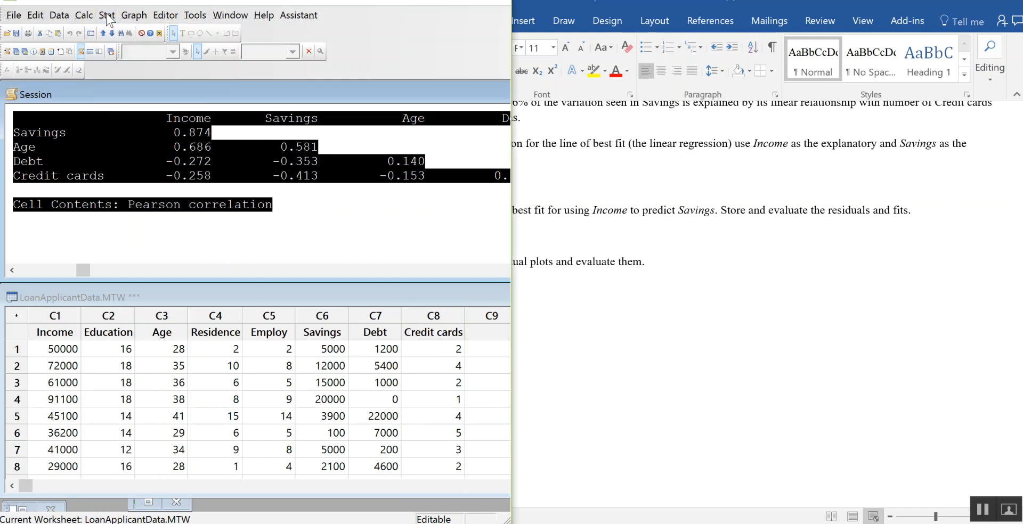
drag(511, 160, 480, 202)
click(677, 298)
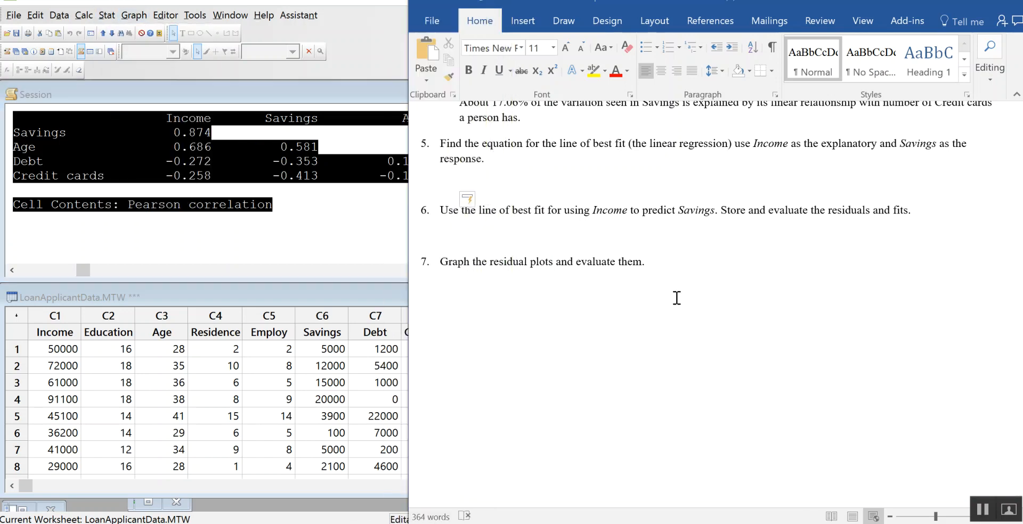
drag(408, 178, 485, 206)
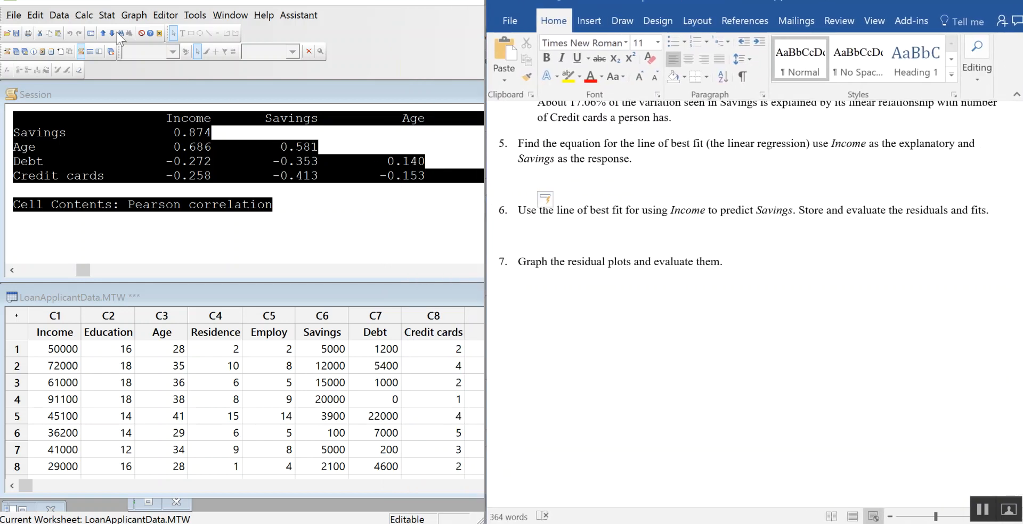
Step: Create a linear fitted line plot in Minitab with Savings as the response and Income as the predictor
click(107, 15)
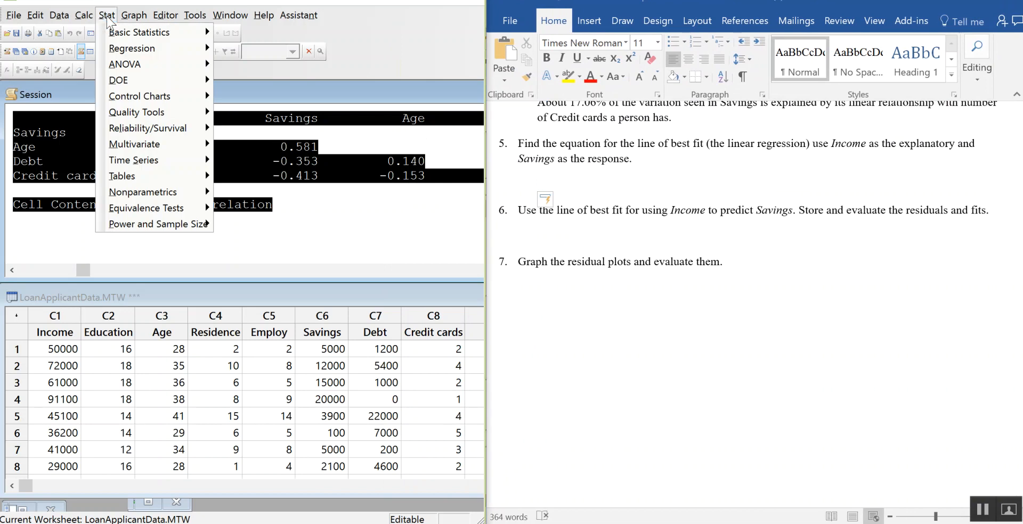
mouse_move(160, 48)
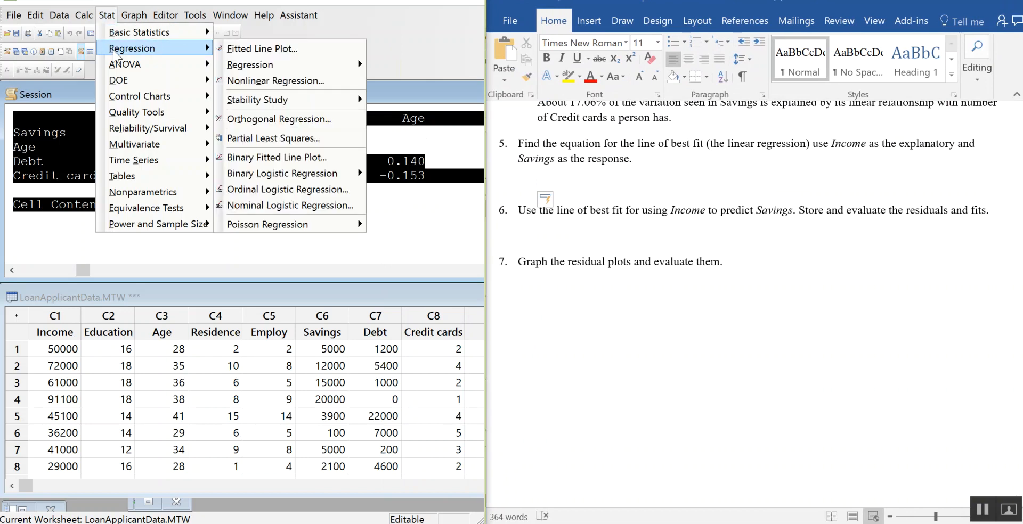
click(302, 52)
drag(276, 198, 260, 142)
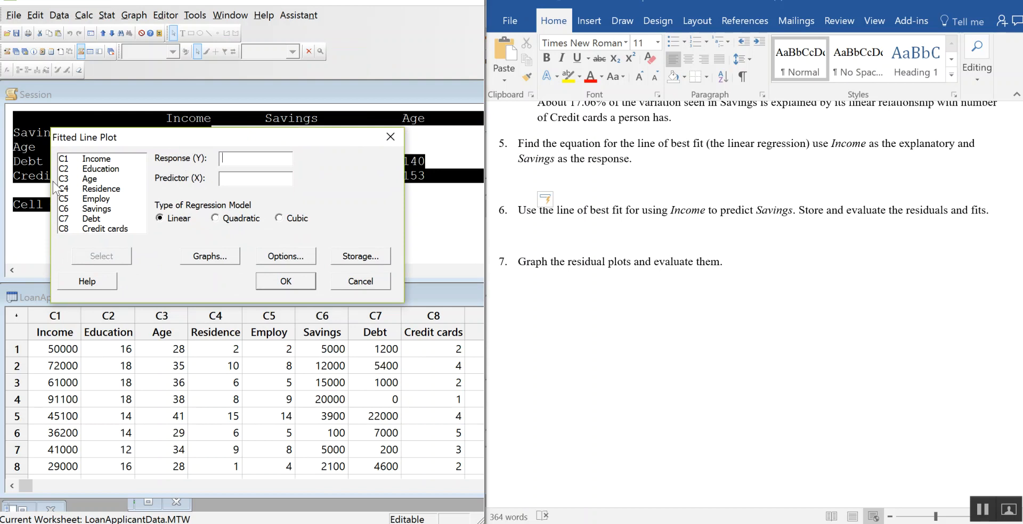
click(98, 209)
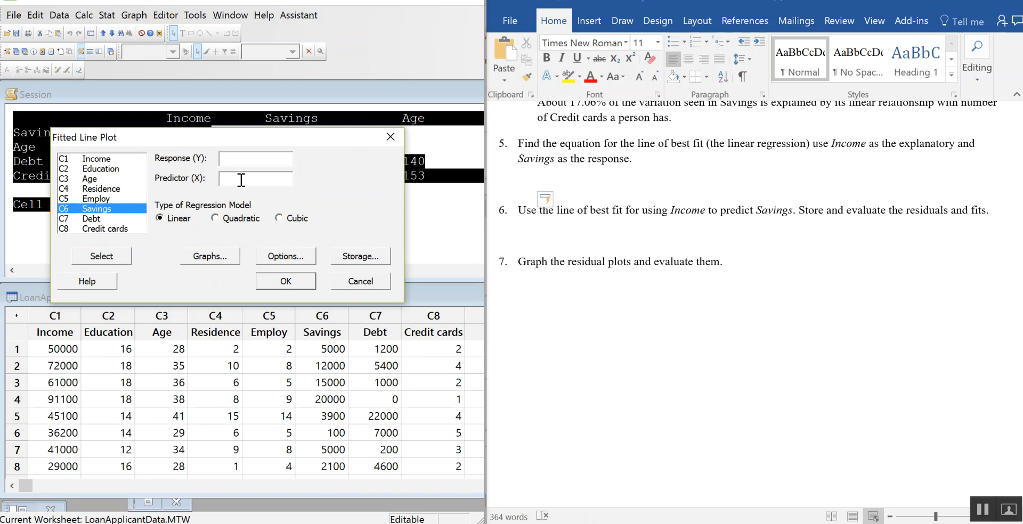
double_click(120, 210)
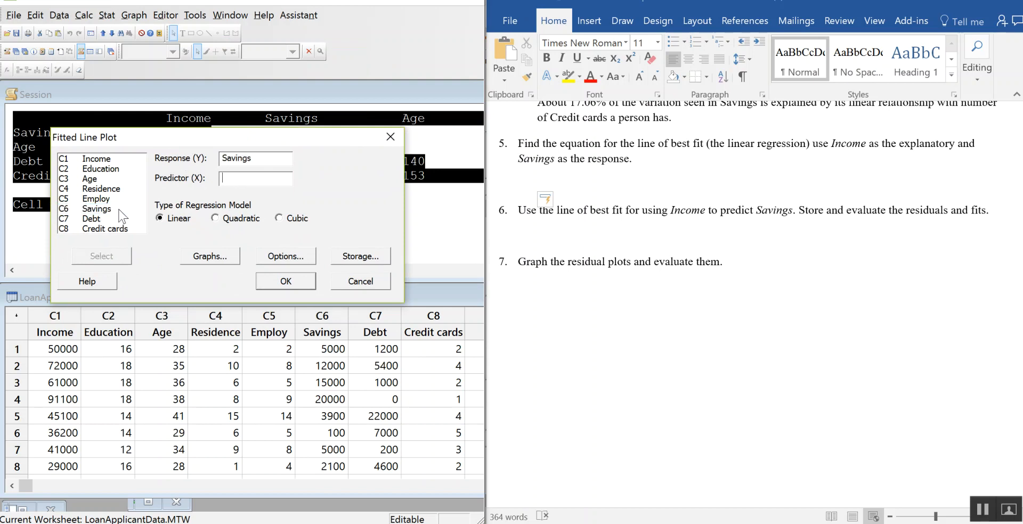
double_click(110, 158)
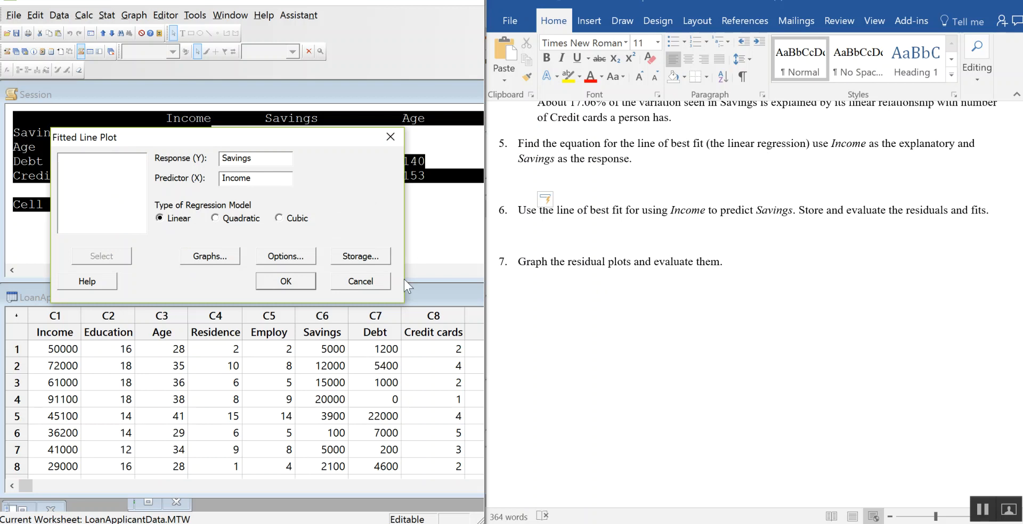
click(289, 288)
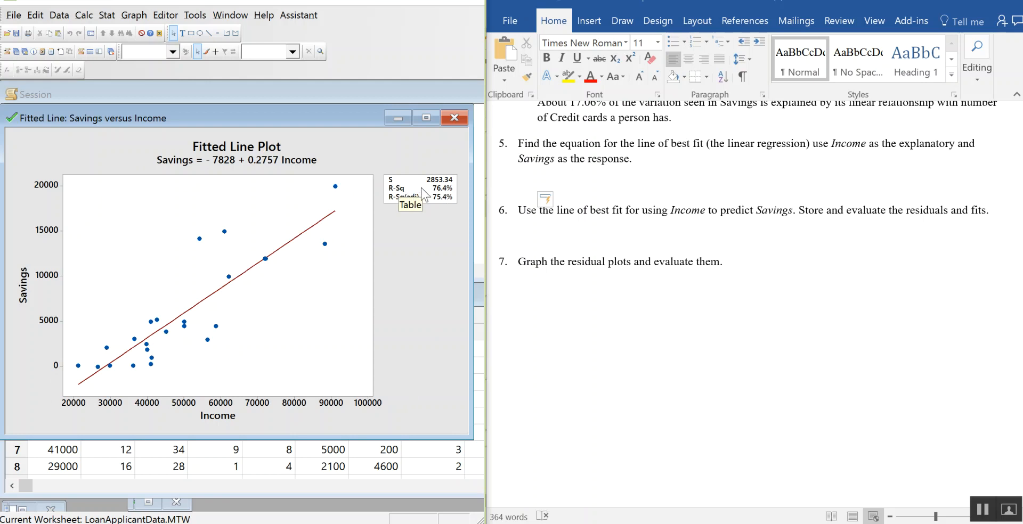
Step: Minimize the fitted line plot and bring the Savings versus Income regression output into view in the Session window
click(418, 251)
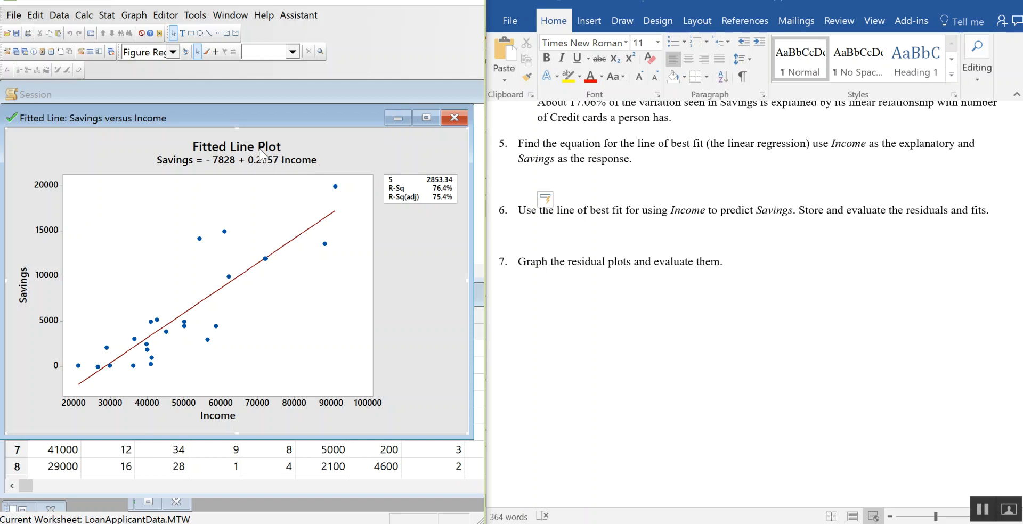
click(397, 118)
scroll(353, 216, up, 3)
scroll(353, 215, up, 3)
scroll(354, 215, down, 1)
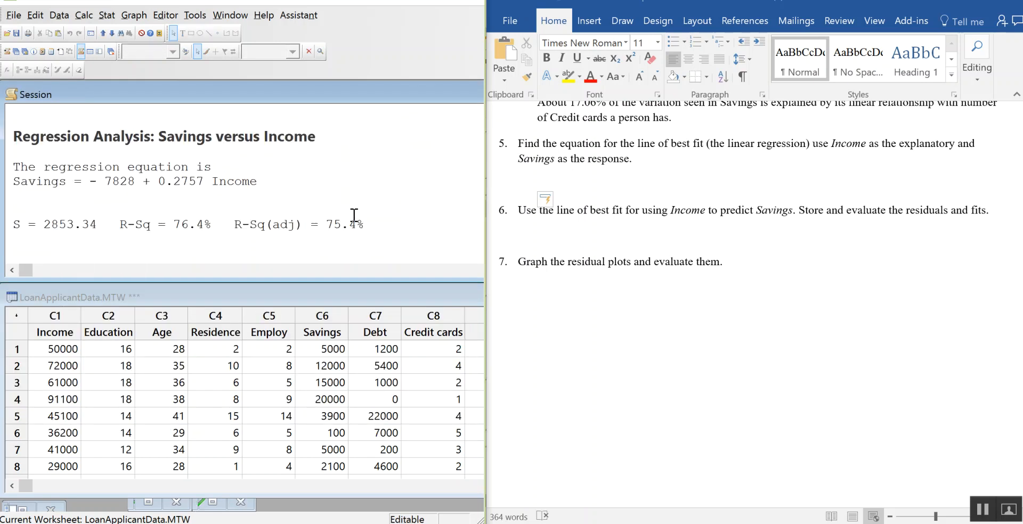
Step: Copy only the Savings regression equation from the Session output to the answer line below question 5 in Word, and remove its list numbering
drag(269, 184, 14, 169)
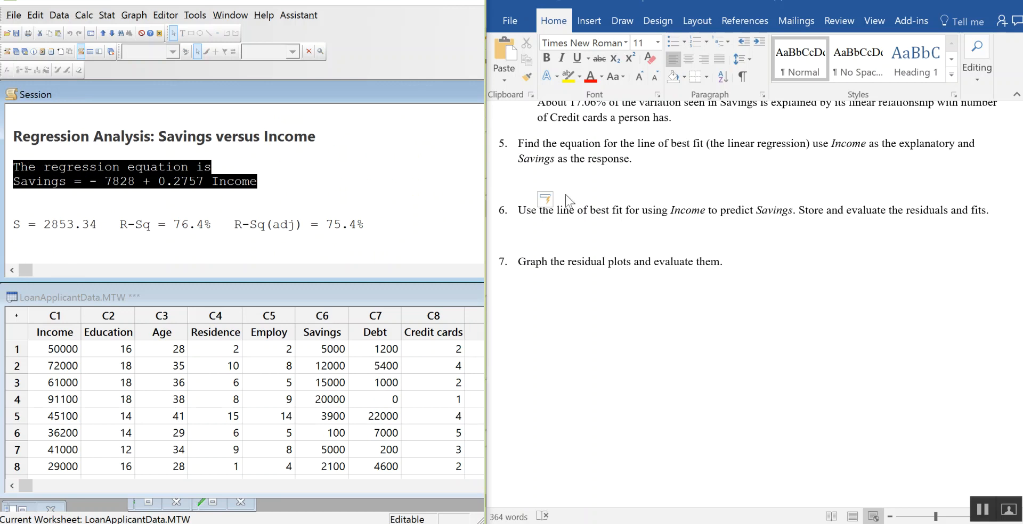
click(562, 178)
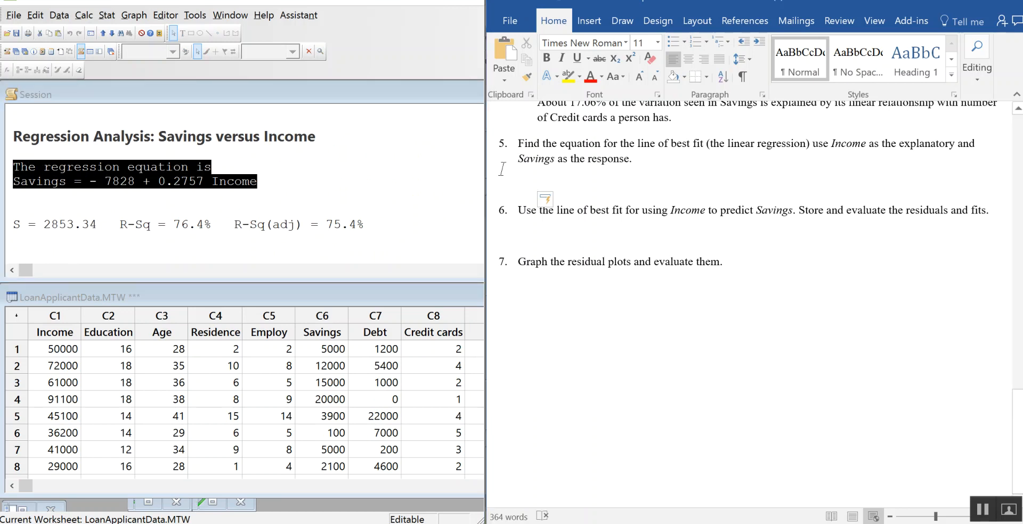
click(246, 154)
drag(259, 182, 13, 183)
key(ctrl+c)
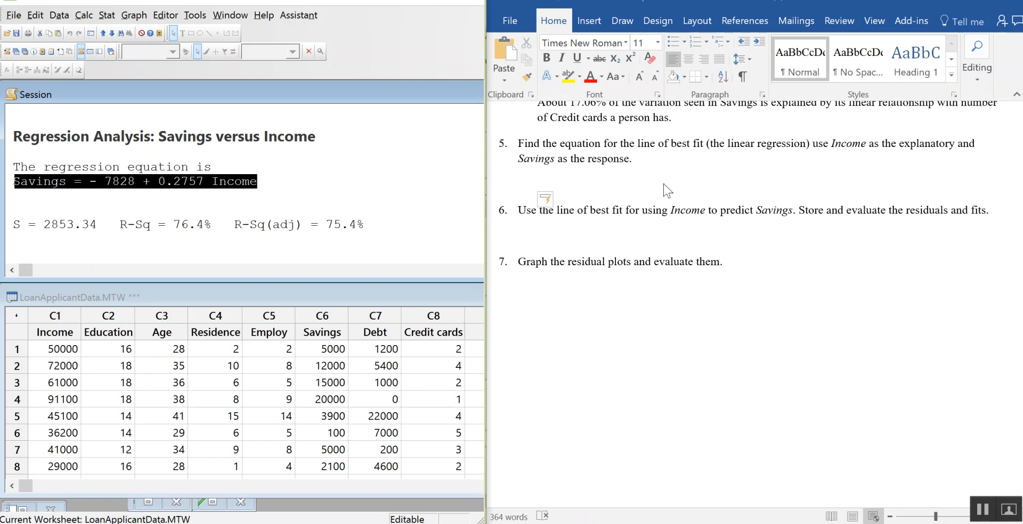
click(593, 176)
key(ctrl+v)
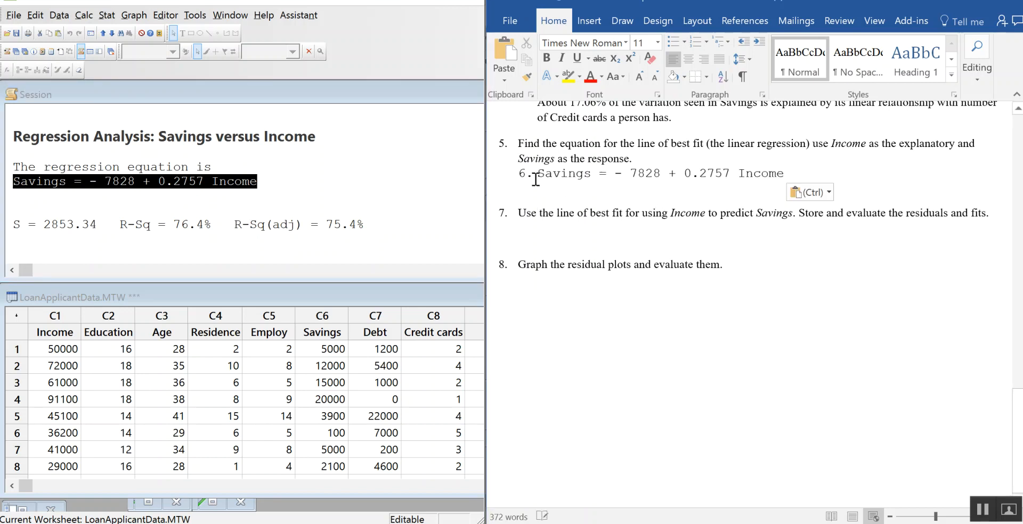
click(530, 174)
click(695, 41)
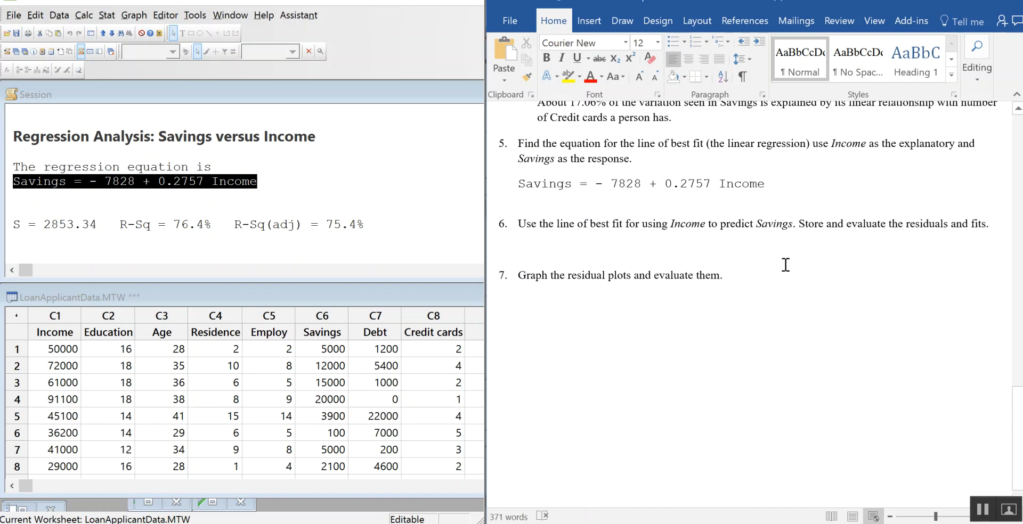
Step: Set up a linear fitted line plot in Minitab with Savings as response and Income as predictor, storing the residuals and fits
click(607, 244)
click(103, 20)
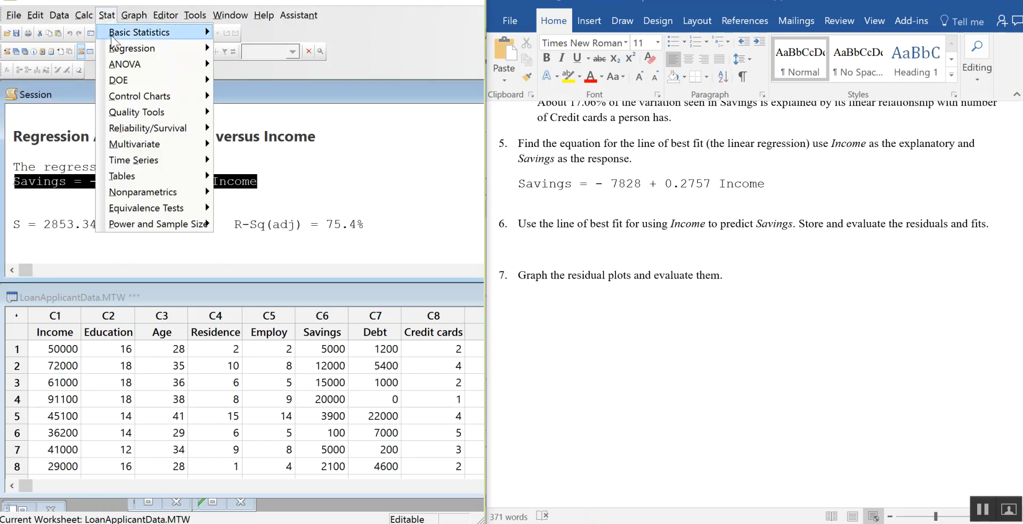
mouse_move(125, 53)
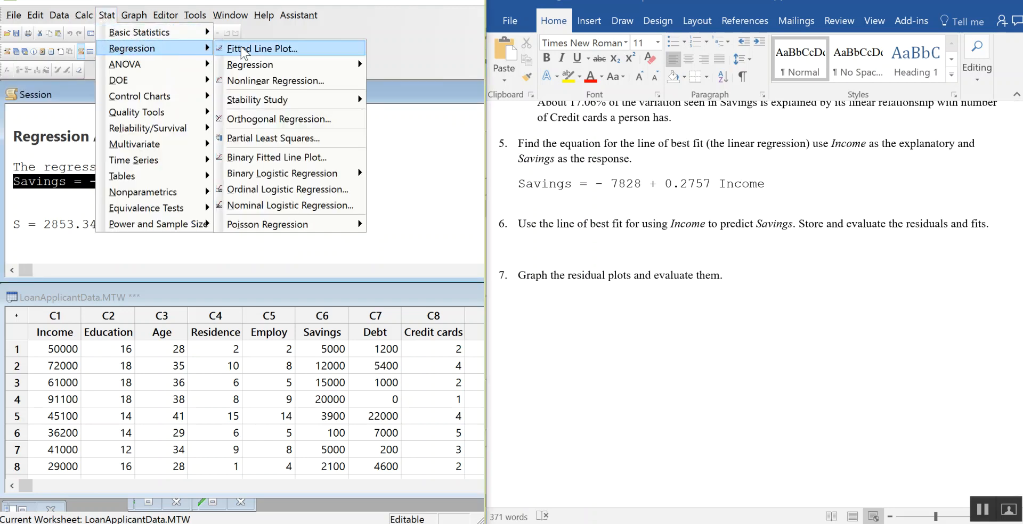
click(278, 48)
drag(310, 156, 272, 90)
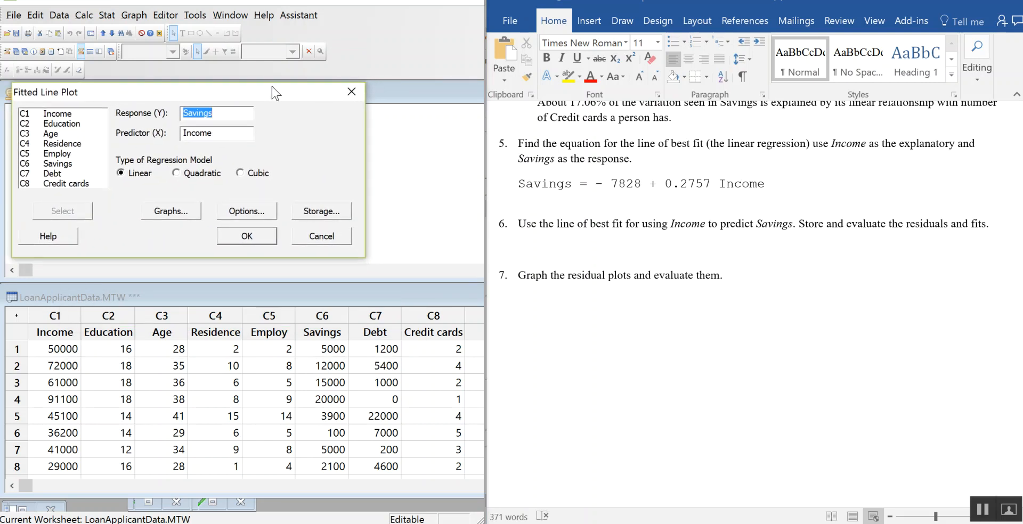
click(325, 215)
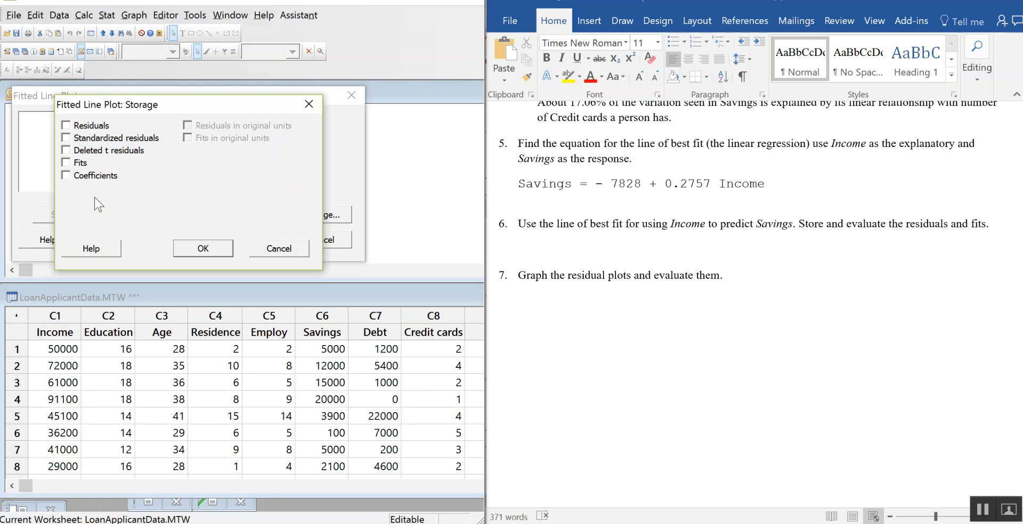
click(67, 126)
click(67, 163)
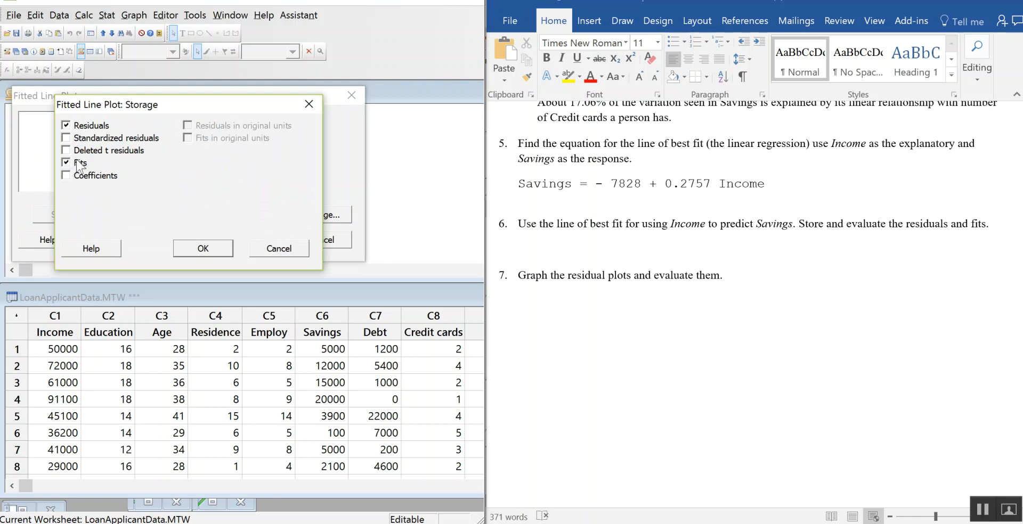
click(203, 249)
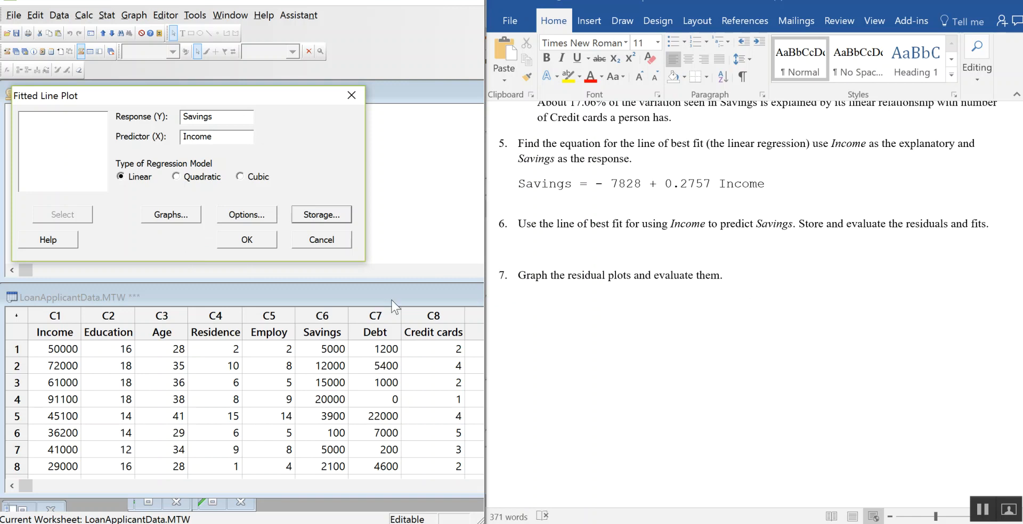
Step: Include the four-in-one residual plots with regular residuals and generate the fitted line plot
click(182, 222)
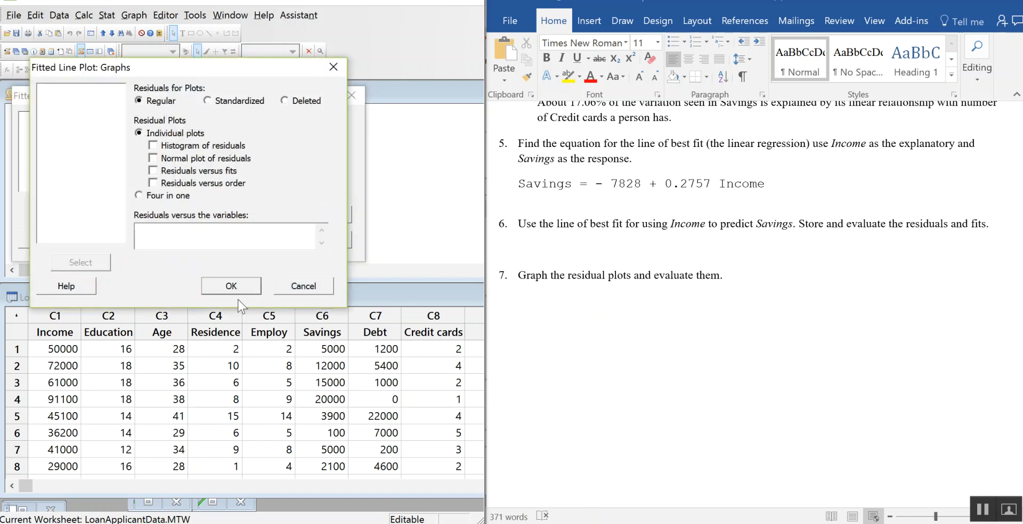
click(139, 195)
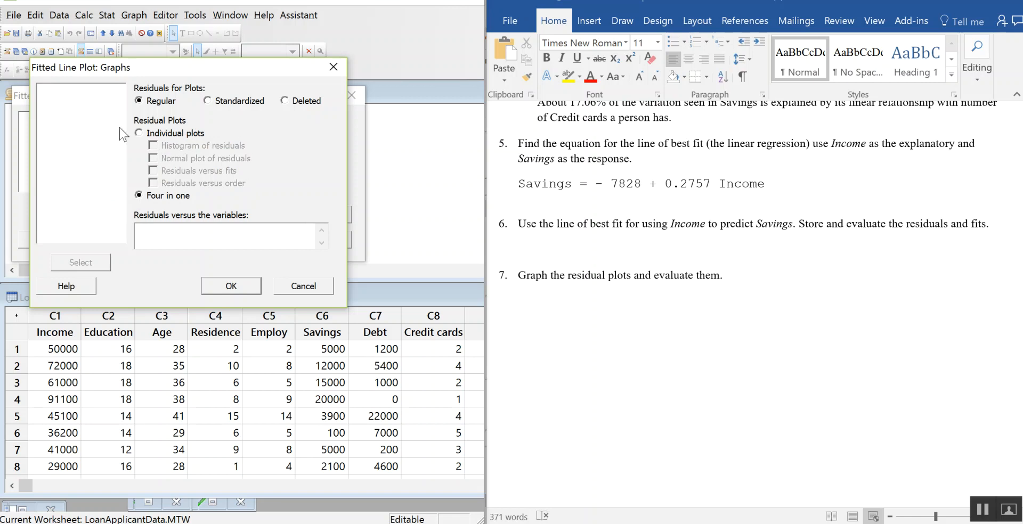
click(239, 288)
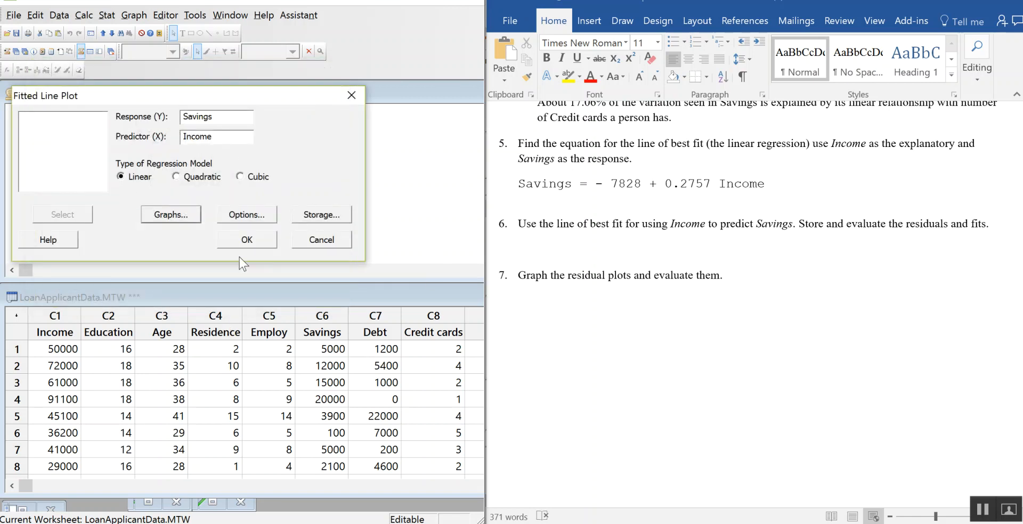
click(244, 240)
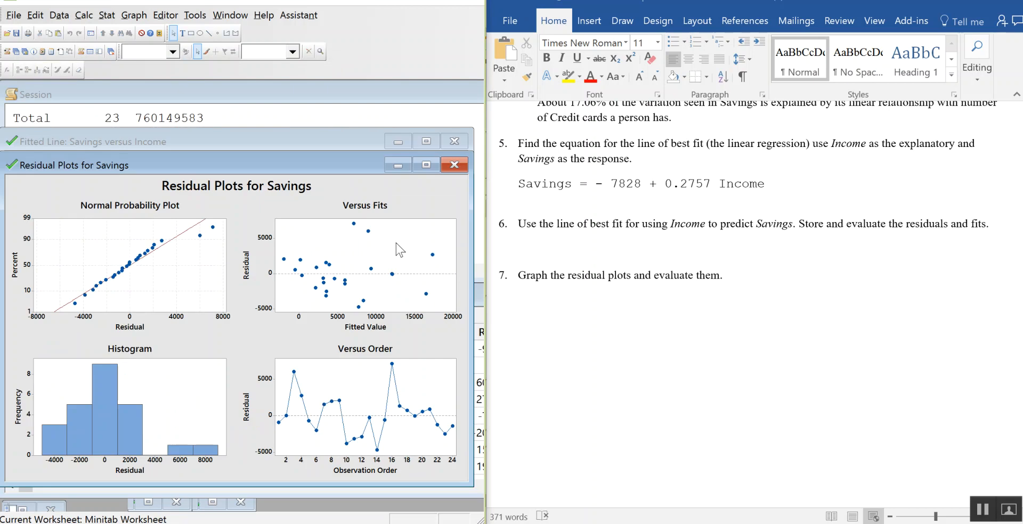
Step: Minimize both new graph windows and widen the Minitab window so the stored residuals and fits columns can be read
click(397, 166)
click(398, 141)
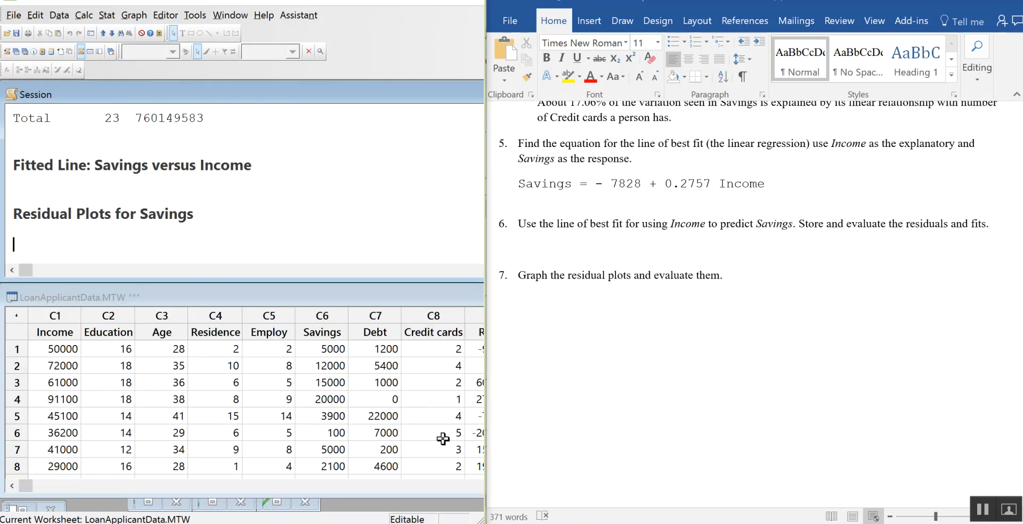
click(175, 186)
scroll(276, 217, up, 2)
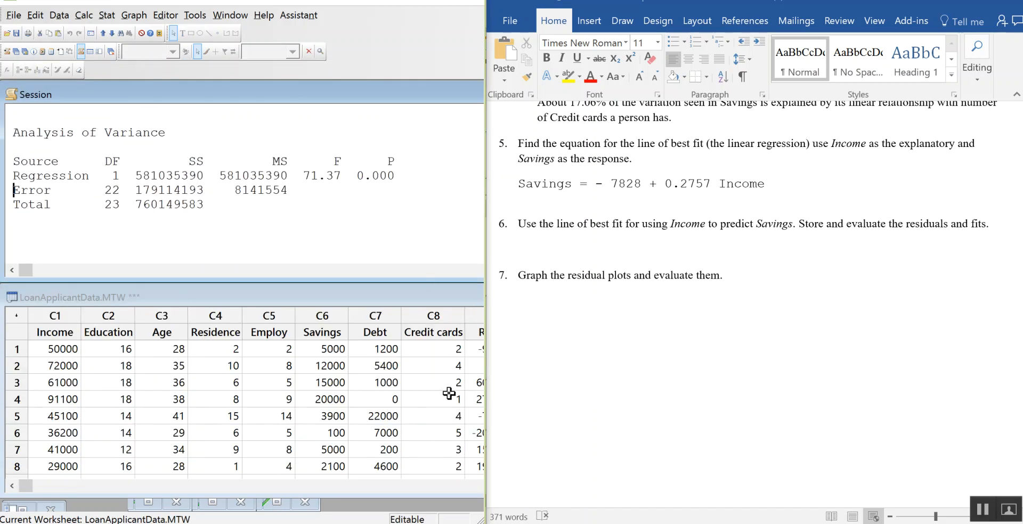
drag(484, 400, 631, 430)
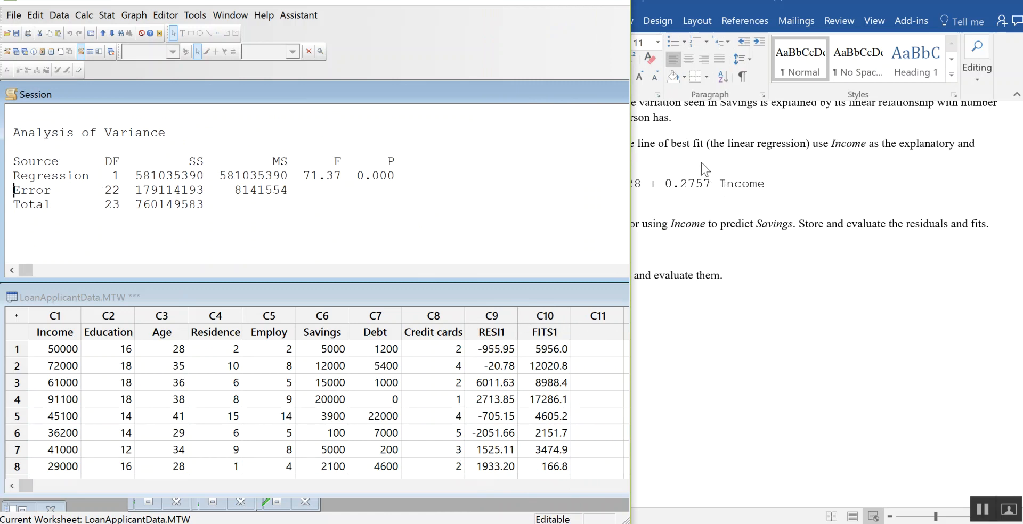
Step: Widen the FITS1 column slightly and narrow the Minitab window back to half the screen beside Word
click(559, 349)
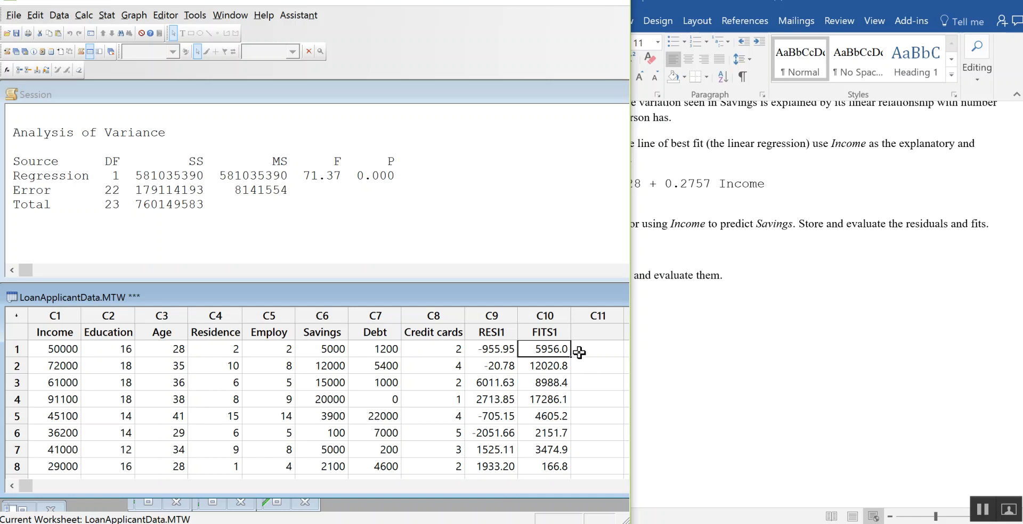
click(573, 315)
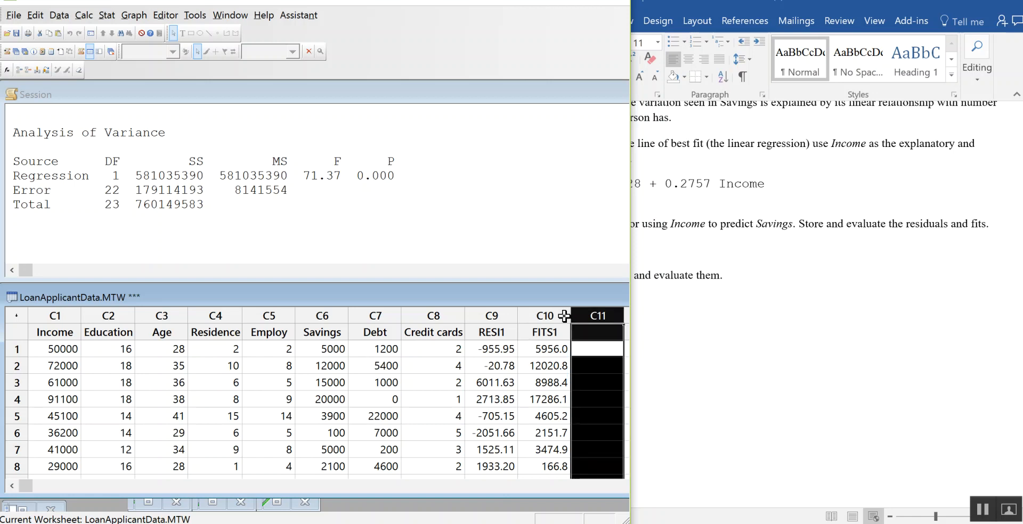
click(566, 316)
click(561, 349)
drag(571, 316, 577, 320)
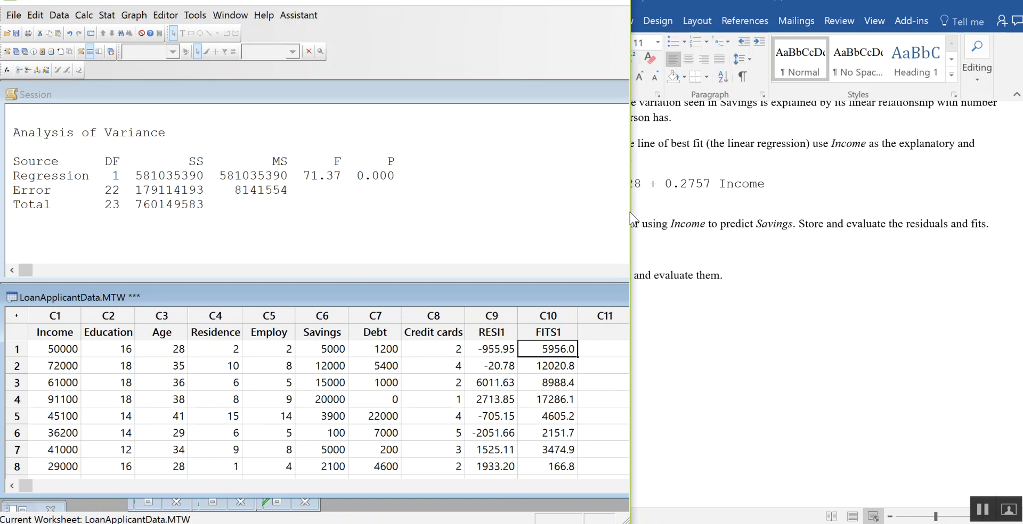
drag(624, 213, 481, 230)
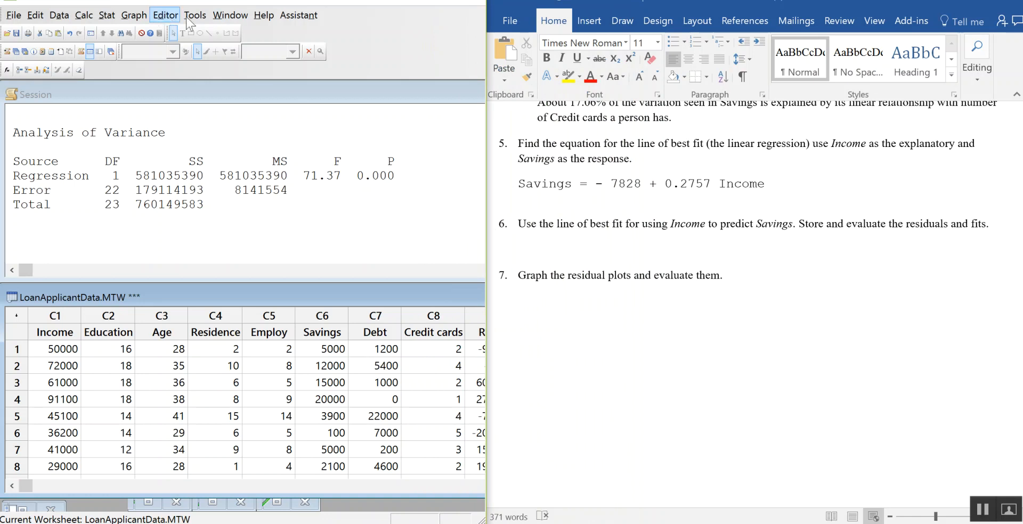
Step: Bring the Residual Plots for Savings graph to the front and move it up over the Session window
click(235, 17)
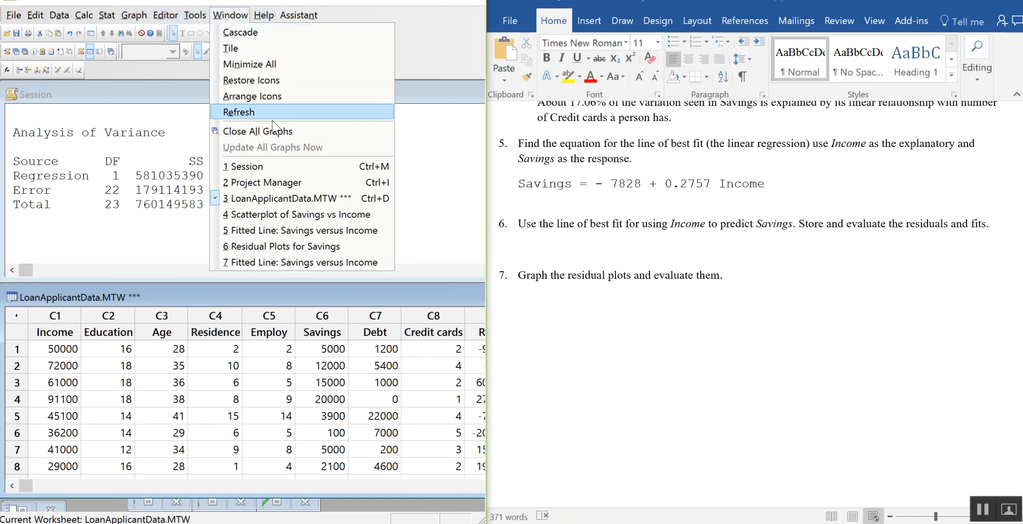
click(328, 247)
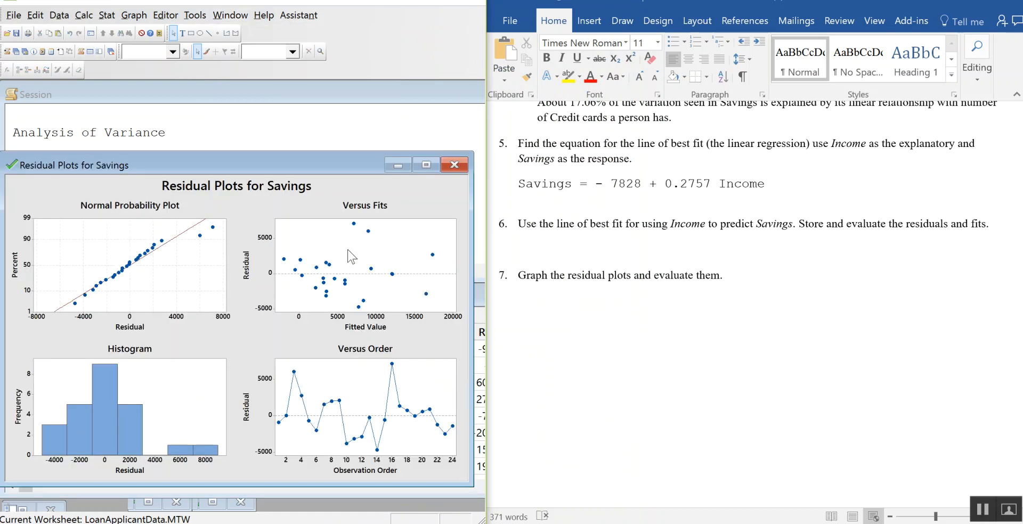
drag(309, 164, 311, 93)
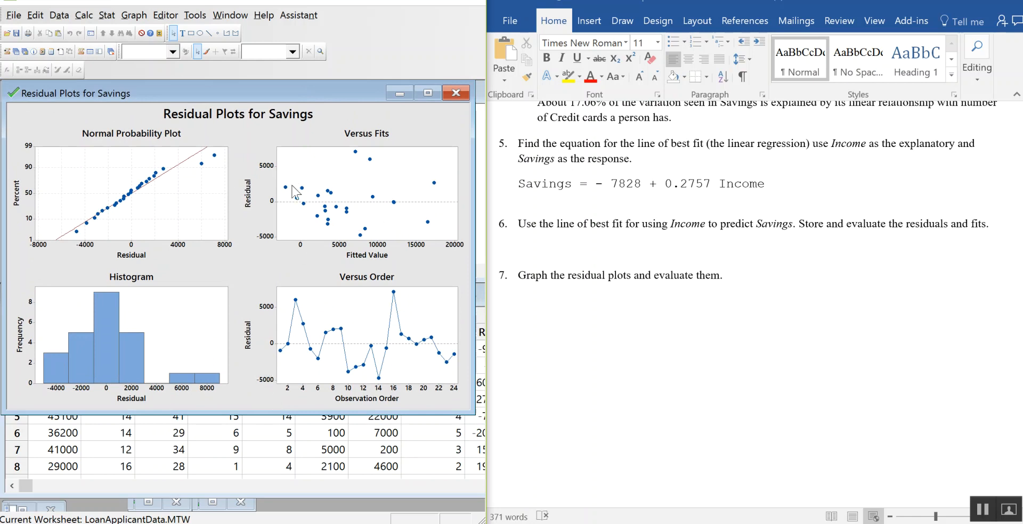
Step: Copy the four-in-one residual plots graph from Minitab and paste it below question 7 in the Word document
click(547, 300)
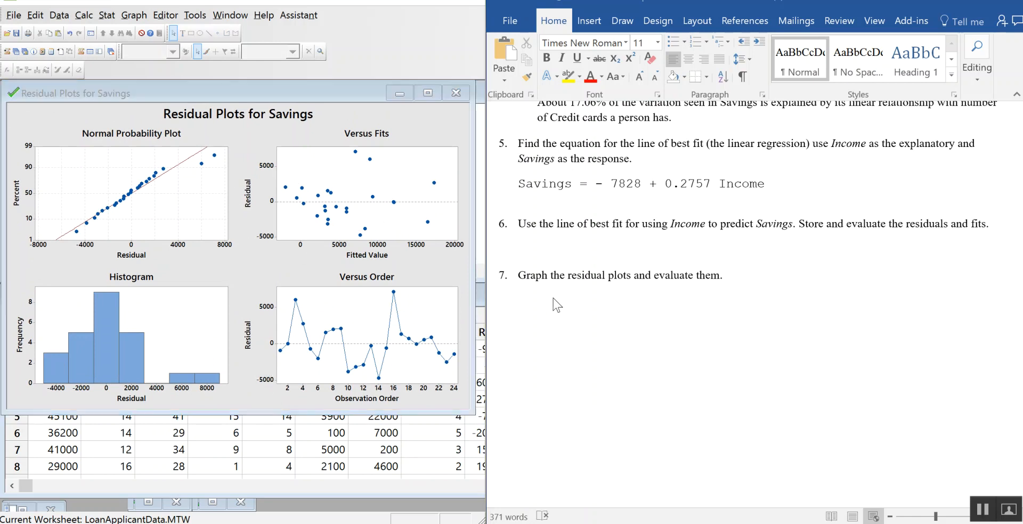
click(300, 186)
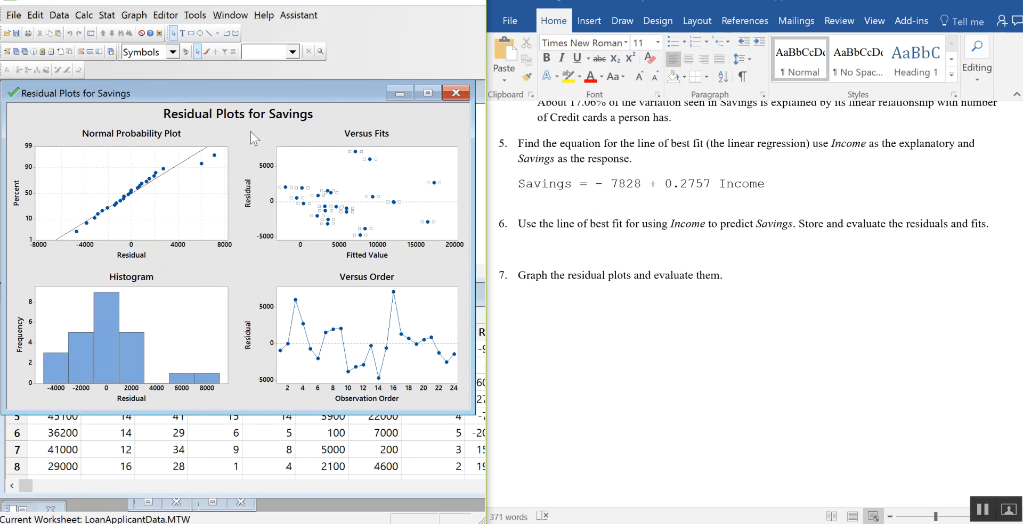
right_click(252, 131)
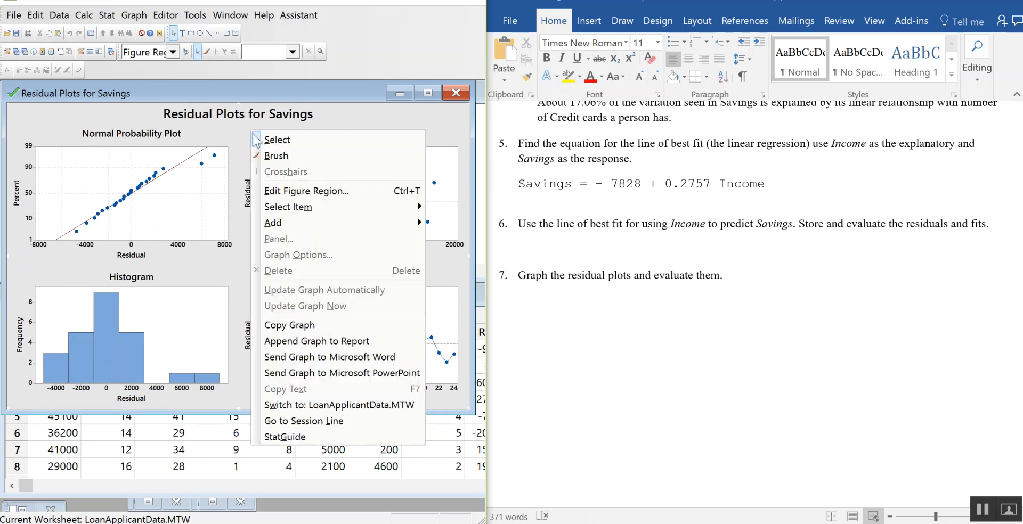
click(309, 326)
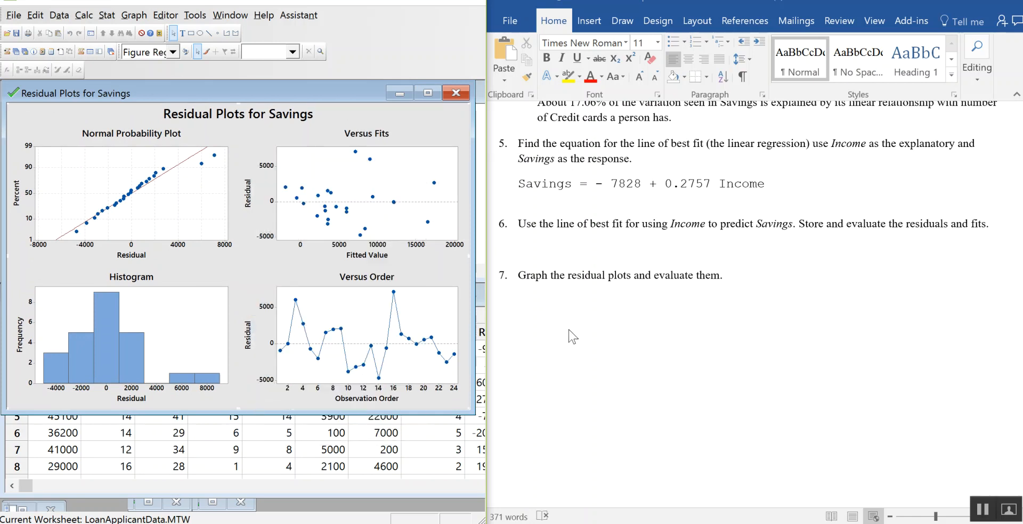
click(564, 314)
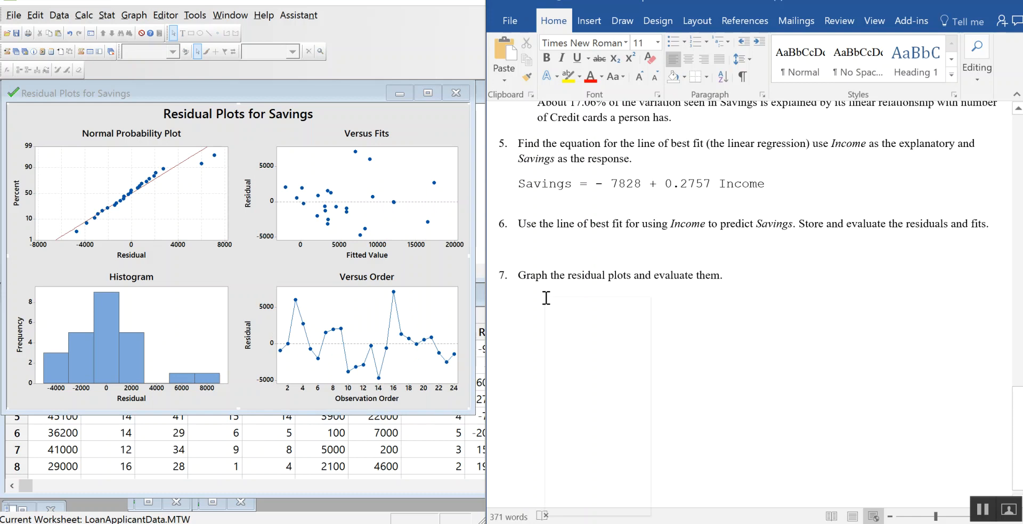
right_click(546, 297)
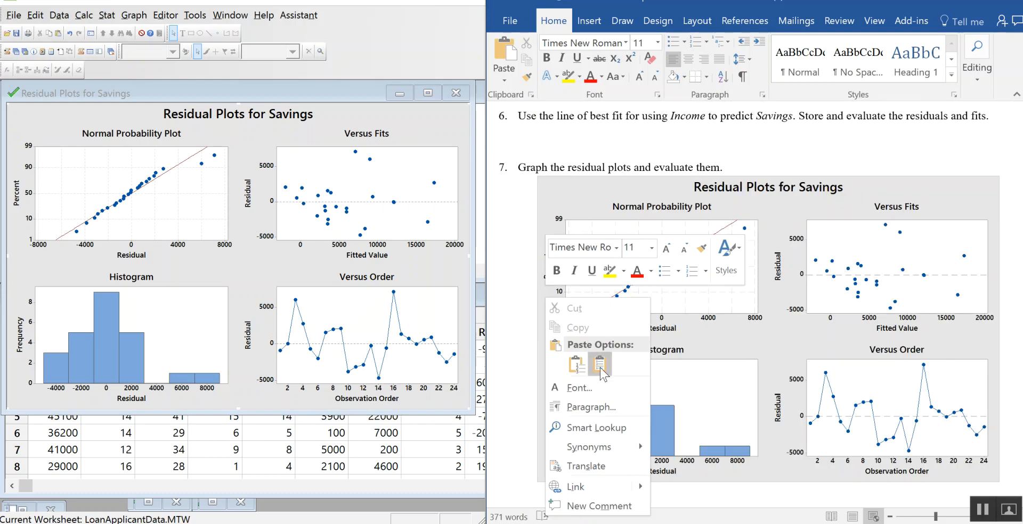
key(Escape)
right_click(563, 299)
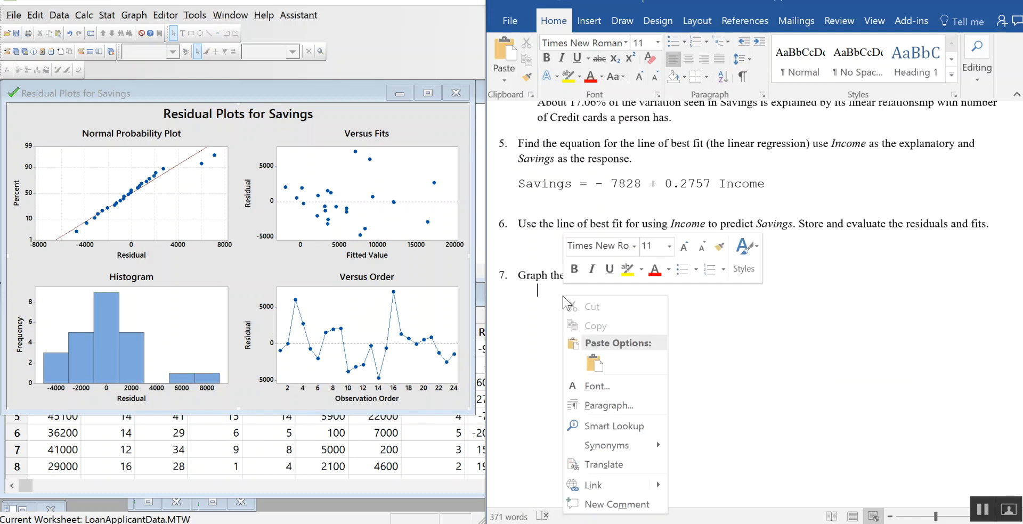
click(594, 363)
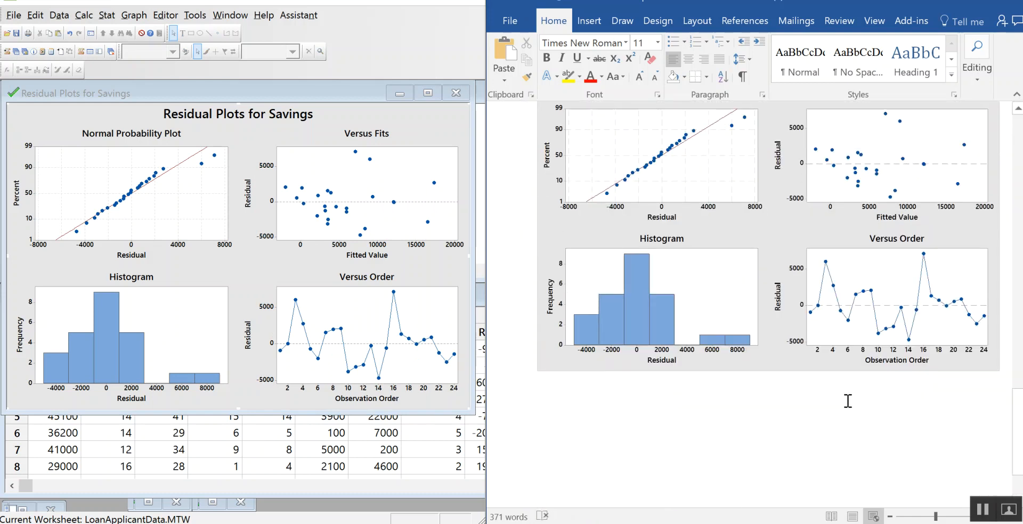
Step: Write below the pasted graph: "Note we have non-normality above the 90th percentile and below the 6th percentile."
scroll(948, 420, up, 1)
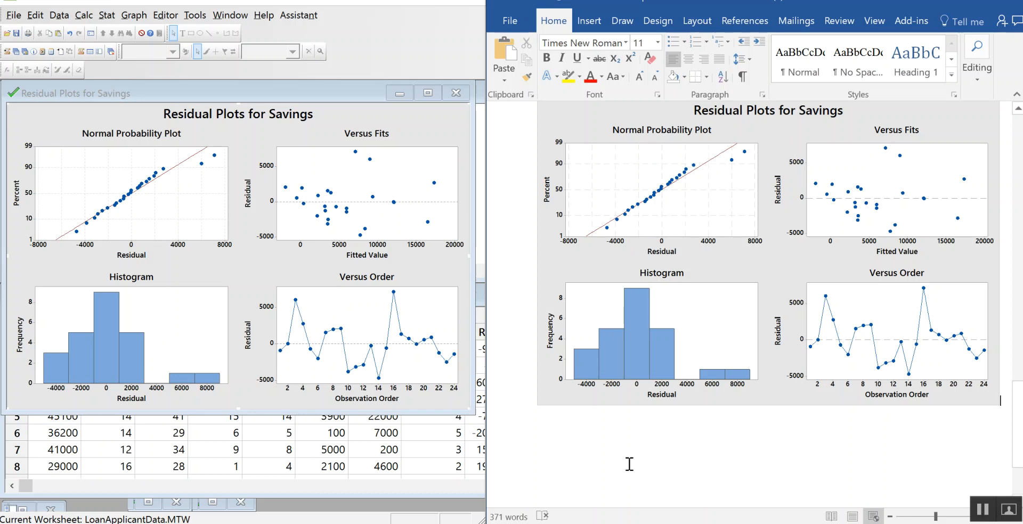
click(598, 429)
text(Note we hav)
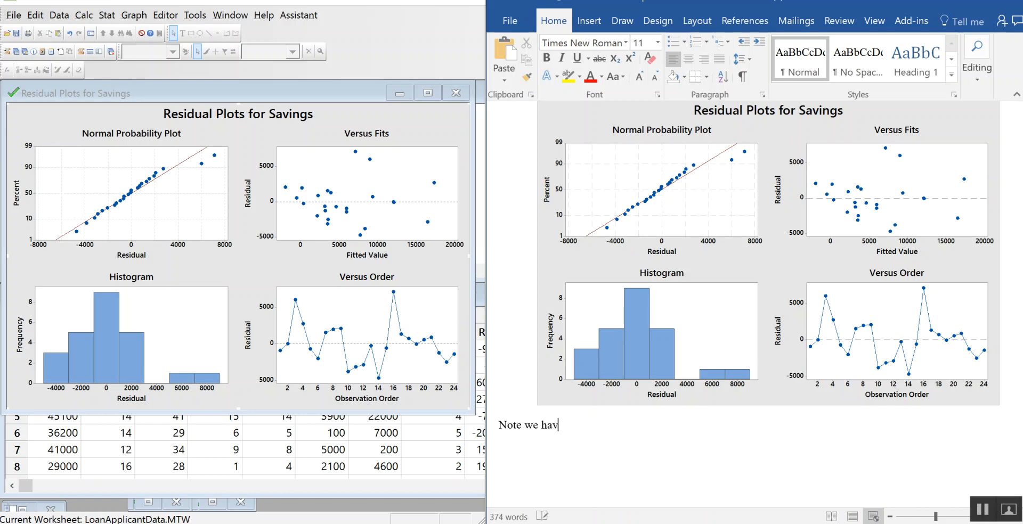
text(e non-normality abobe th)
key(BackSpace)
key(BackSpace)
key(BackSpace)
text(ve the 90th percentile and below the 6th percentile.)
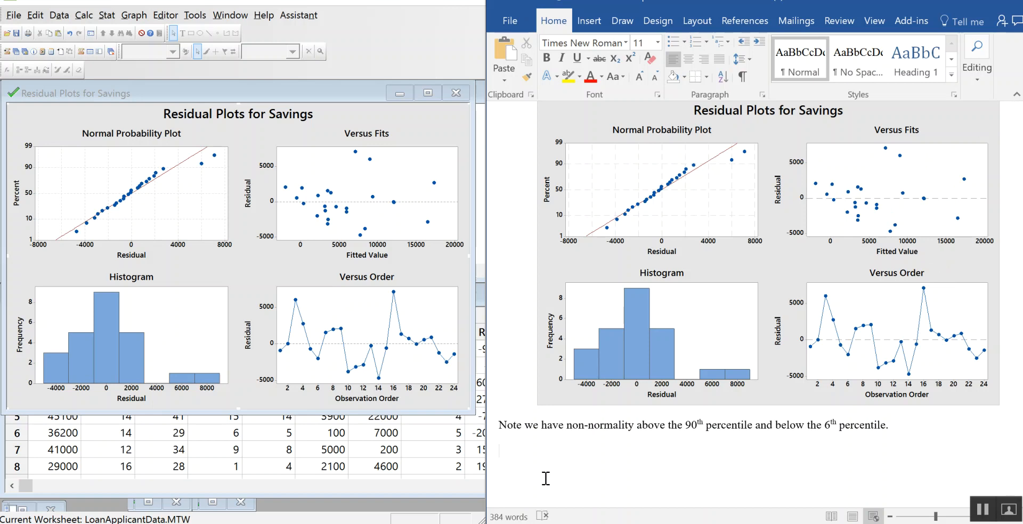
Step: Add a new paragraph stating "Versus Fits graph has a fan shape which indicates some non-linear relationship"
text(Versus Fits graph has a fa)
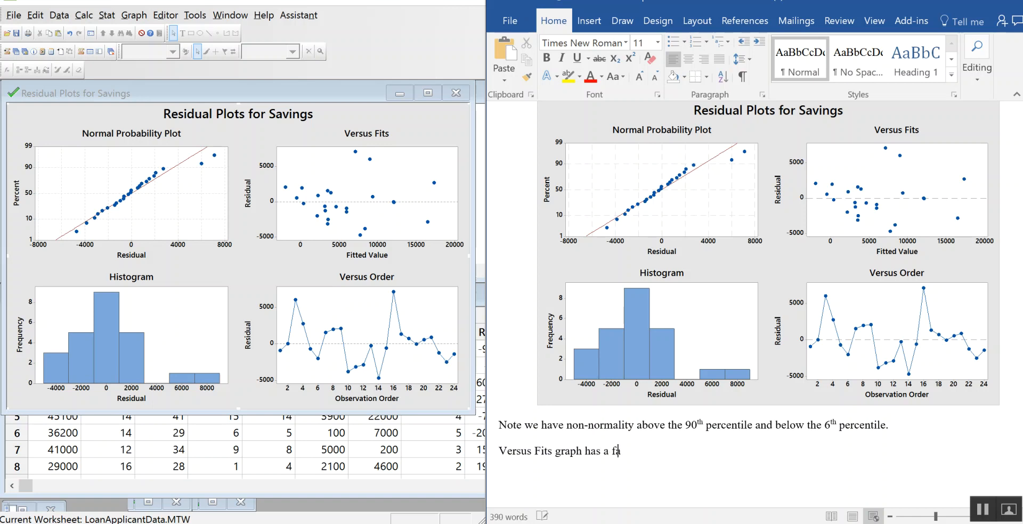
text(n shape which indic)
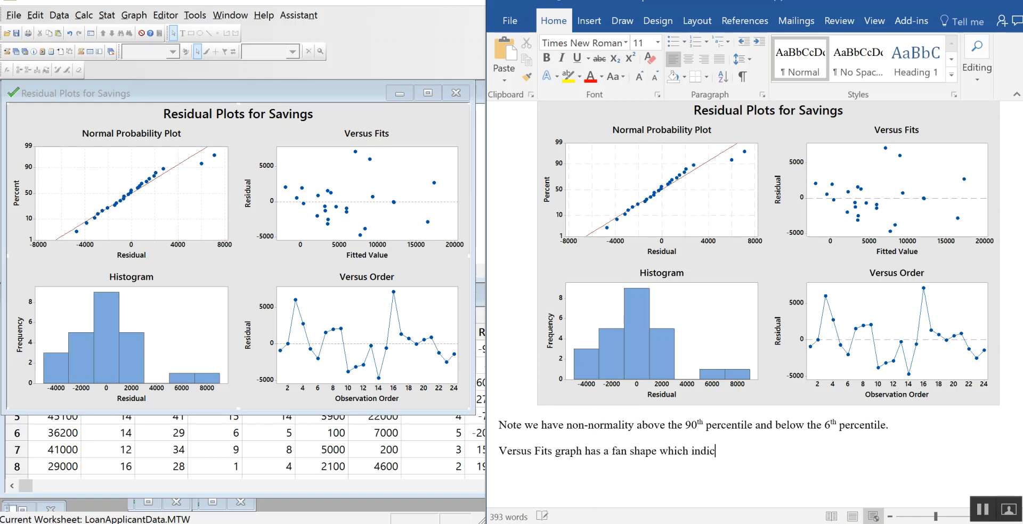
text(ates some non-linear rel)
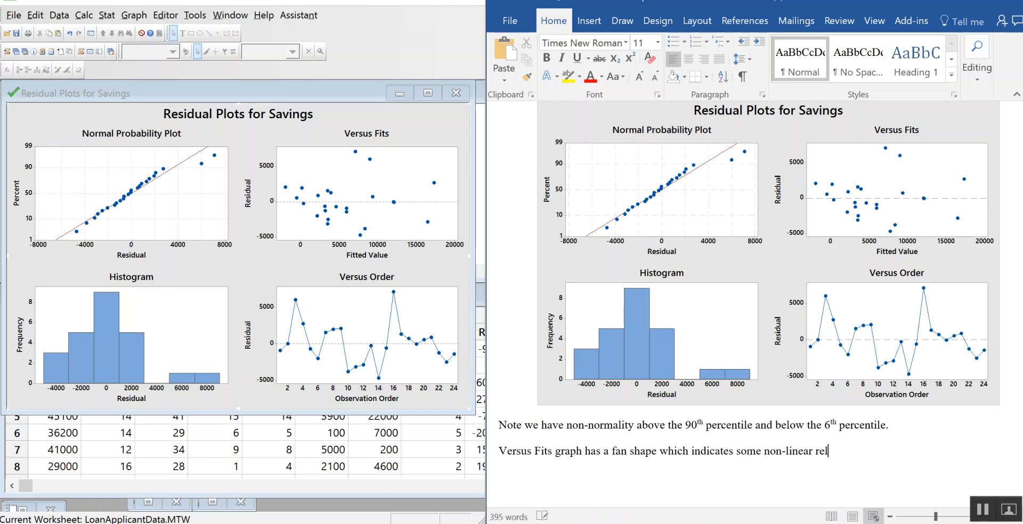
text(onshi)
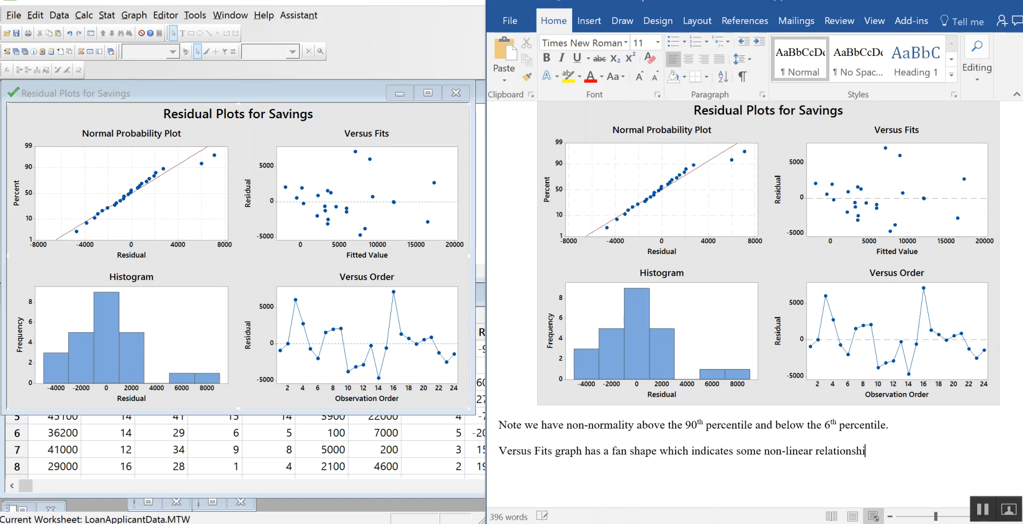